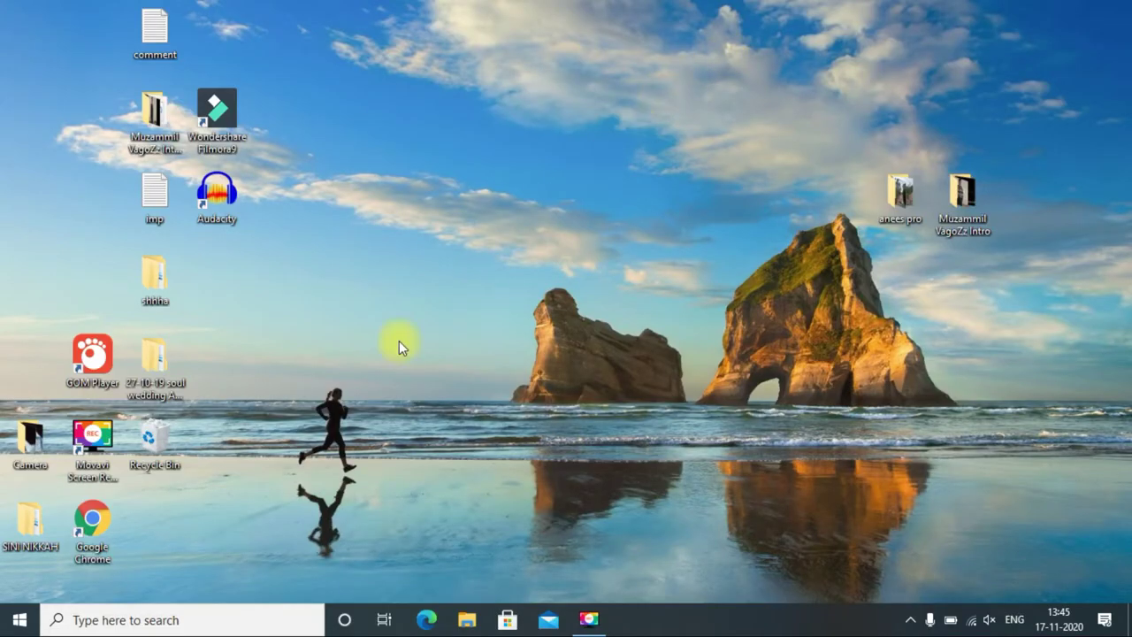
# Step: Run services.msc from the Run dialog to open the Services console
pyautogui.click(133, 620)
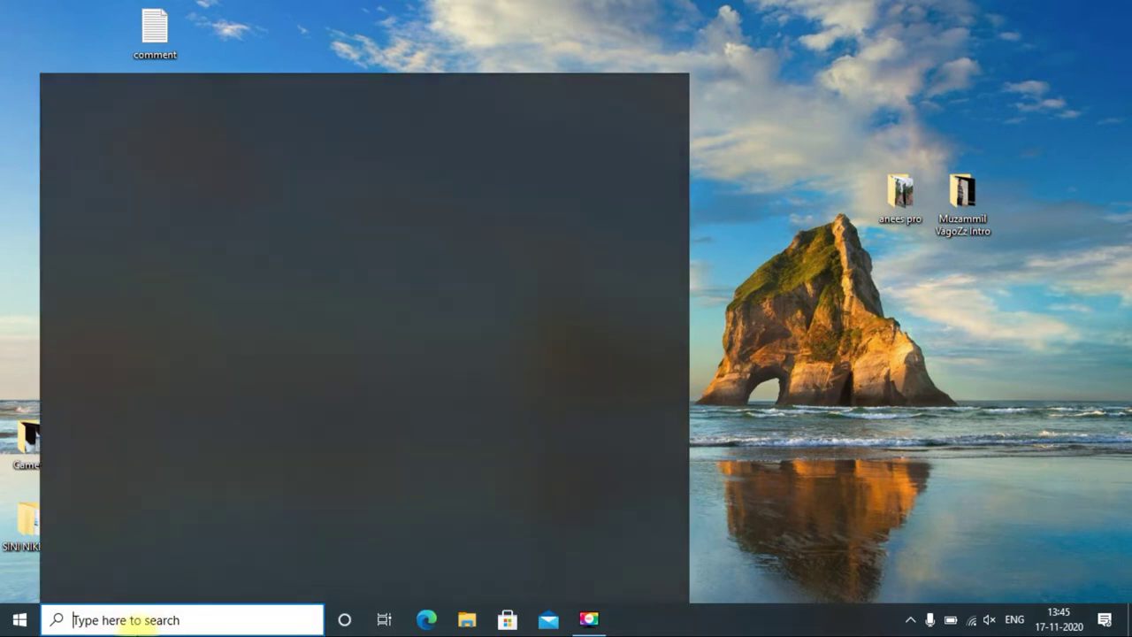
pyautogui.write('RUN')
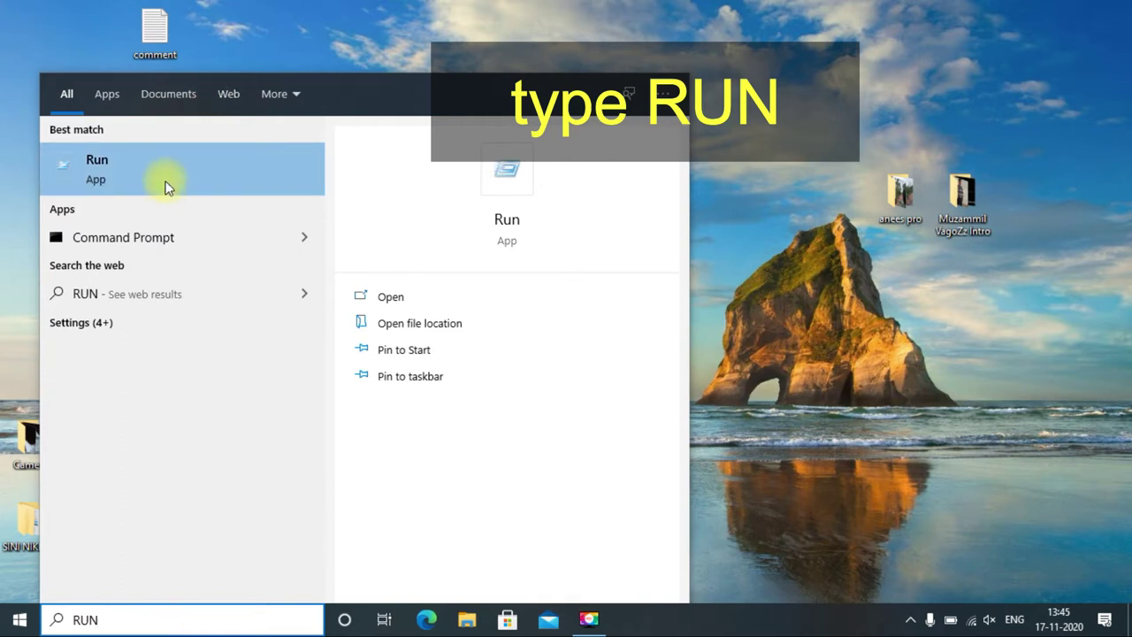
pyautogui.click(166, 181)
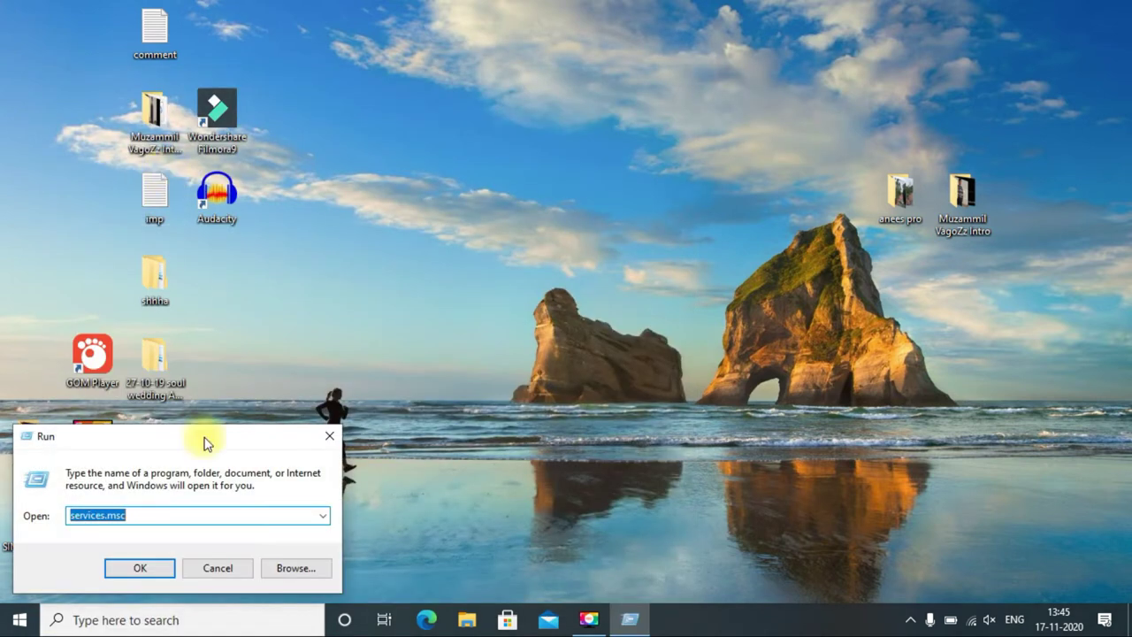
pyautogui.click(151, 520)
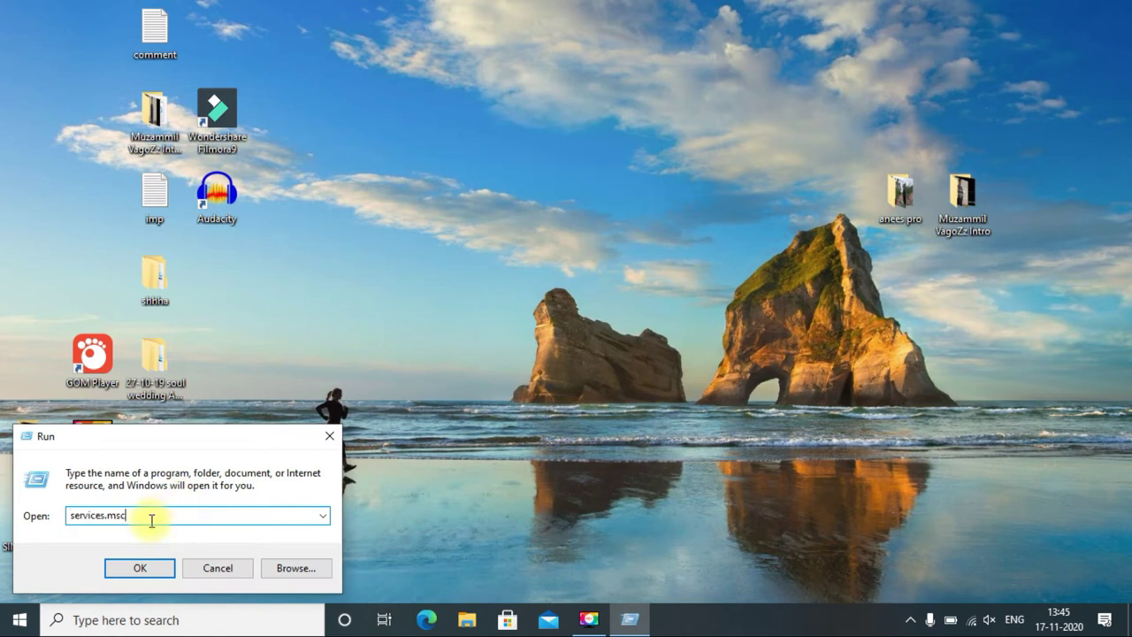
pyautogui.moveTo(152, 520); pyautogui.dragTo(65, 525)
pyautogui.click(149, 520)
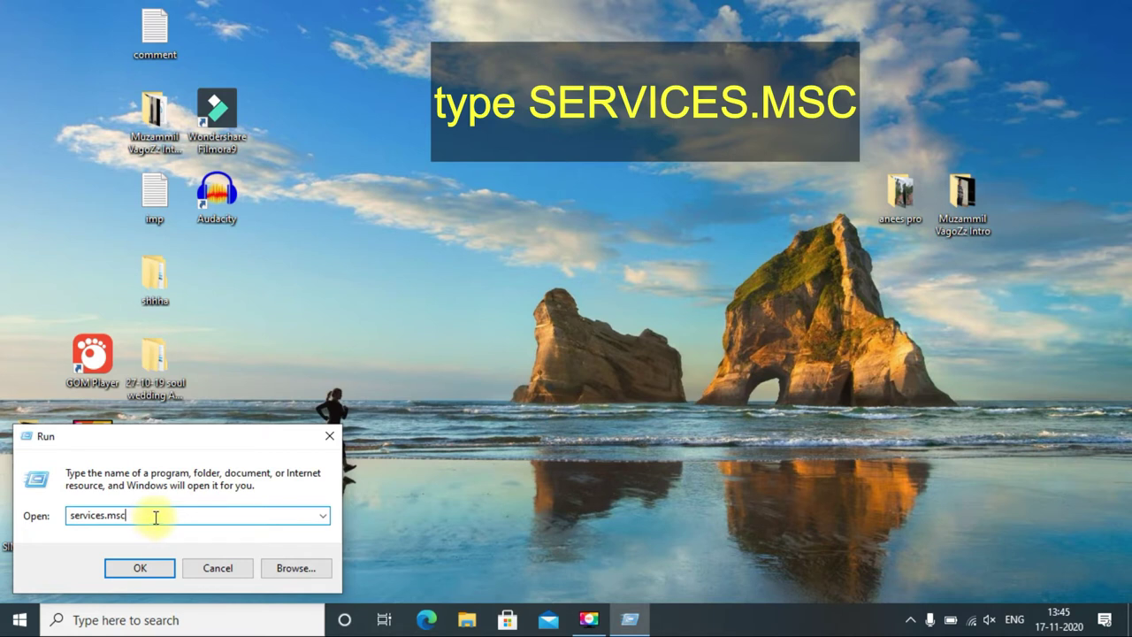
pyautogui.click(159, 570)
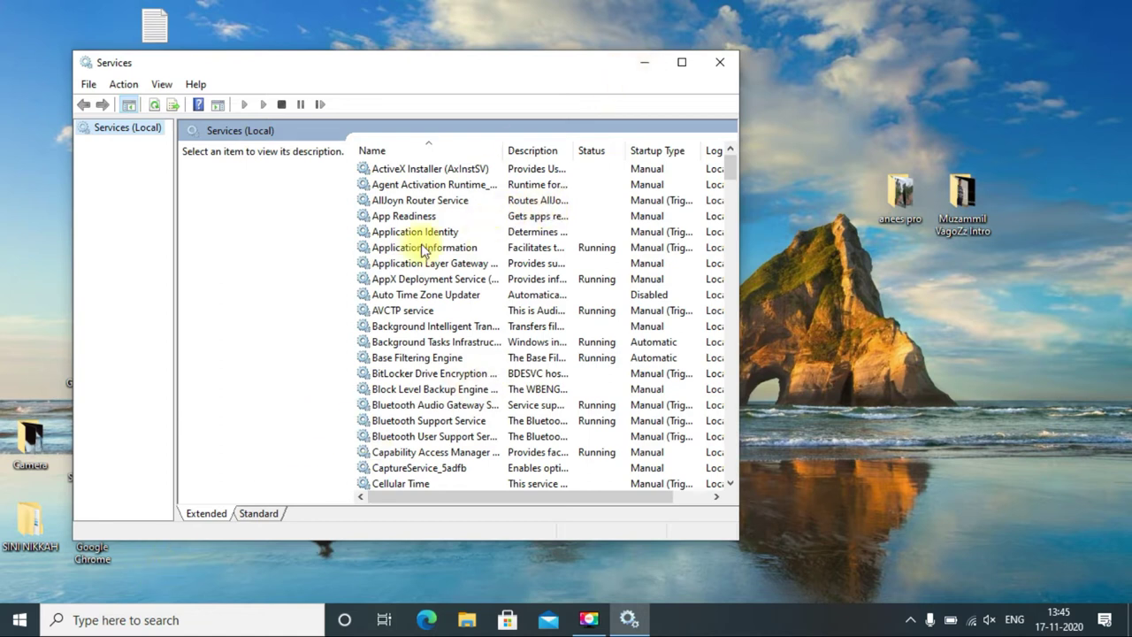
# Step: Scroll to the Contact Data_5adfb service and open its Properties dialog
pyautogui.scroll(-4, 422, 250)
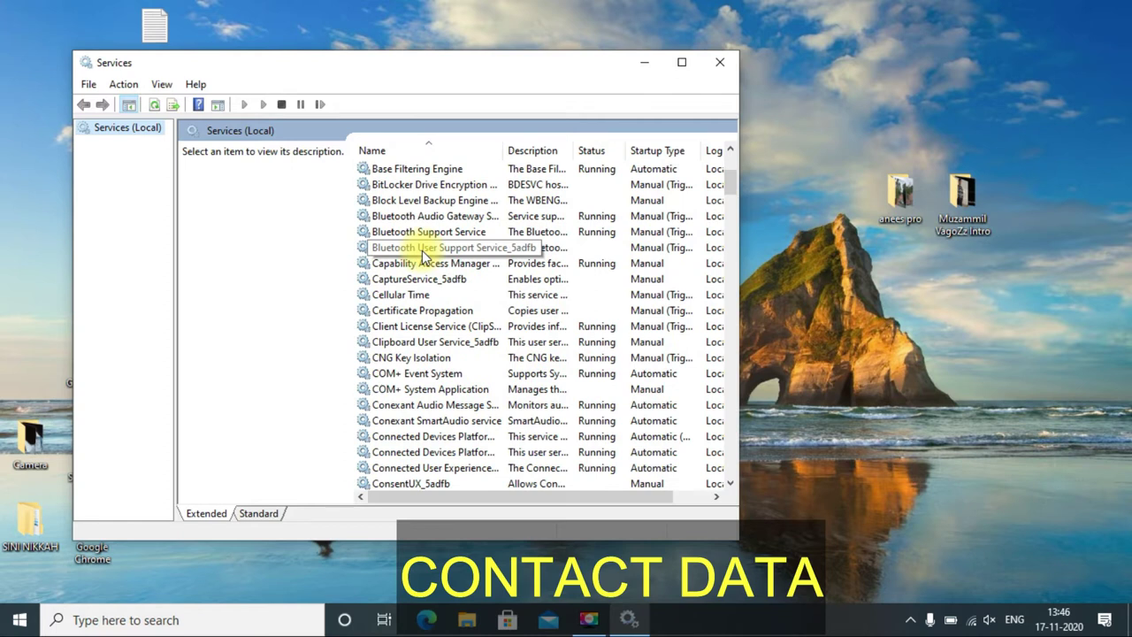
pyautogui.scroll(-2, 422, 250)
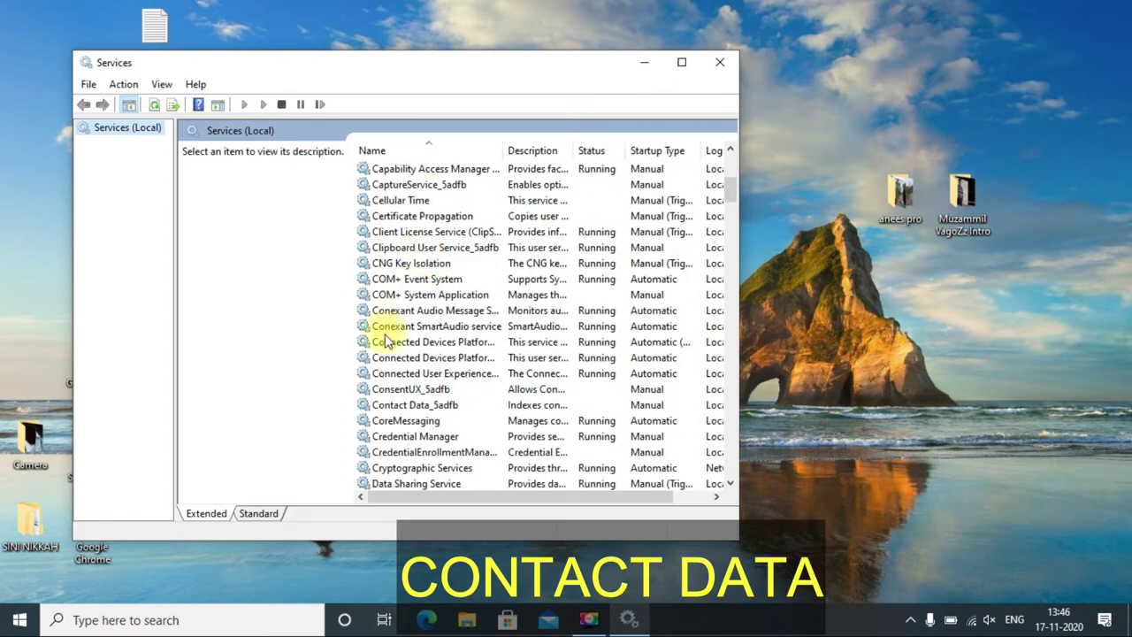
pyautogui.click(406, 404)
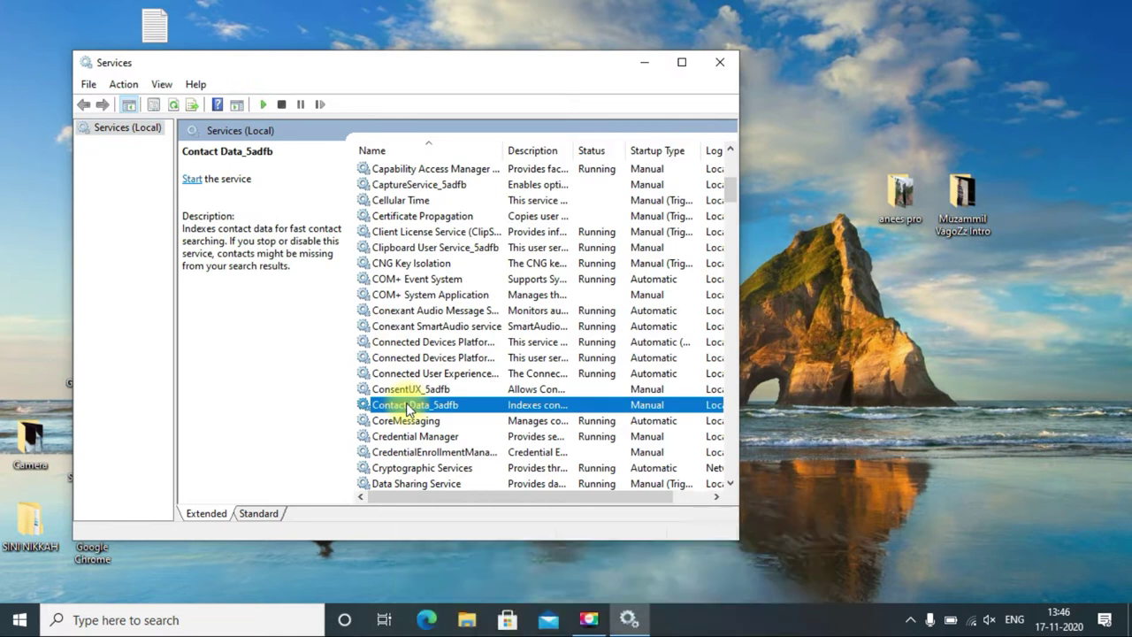
pyautogui.rightClick(406, 404)
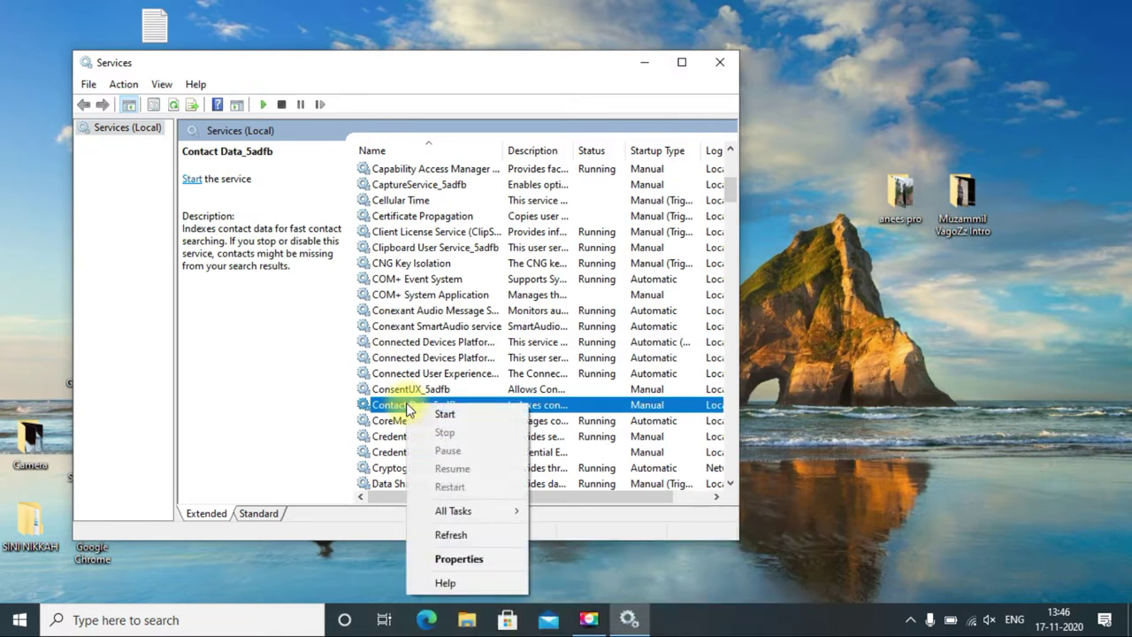
pyautogui.click(459, 558)
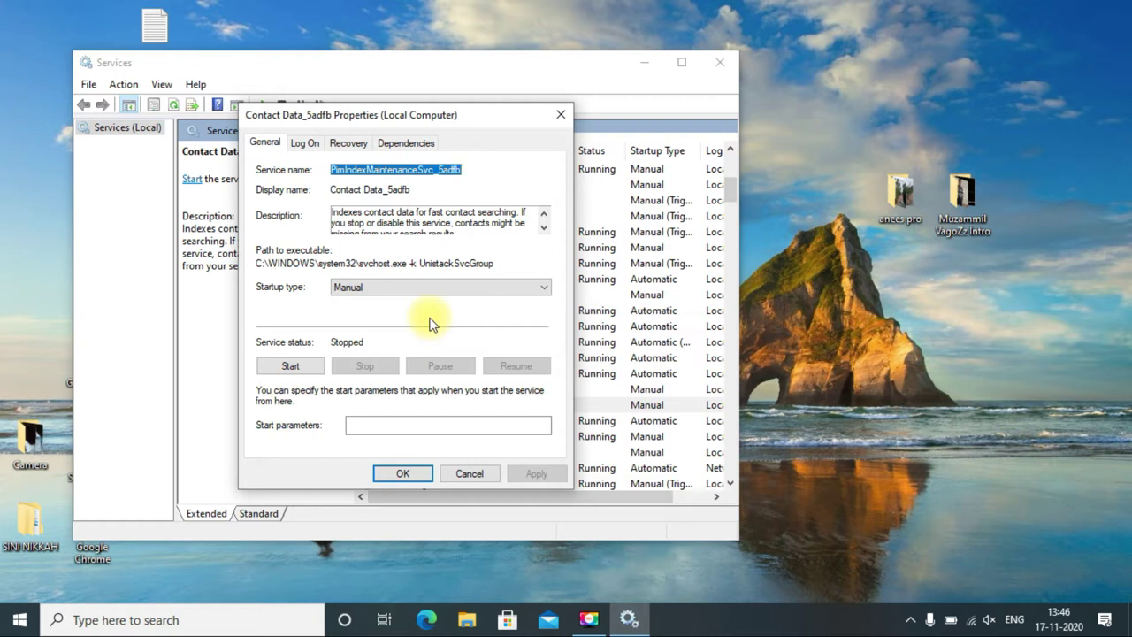
# Step: Try applying startup type Automatic and dismiss the 'parameter is incorrect' error
pyautogui.click(375, 292)
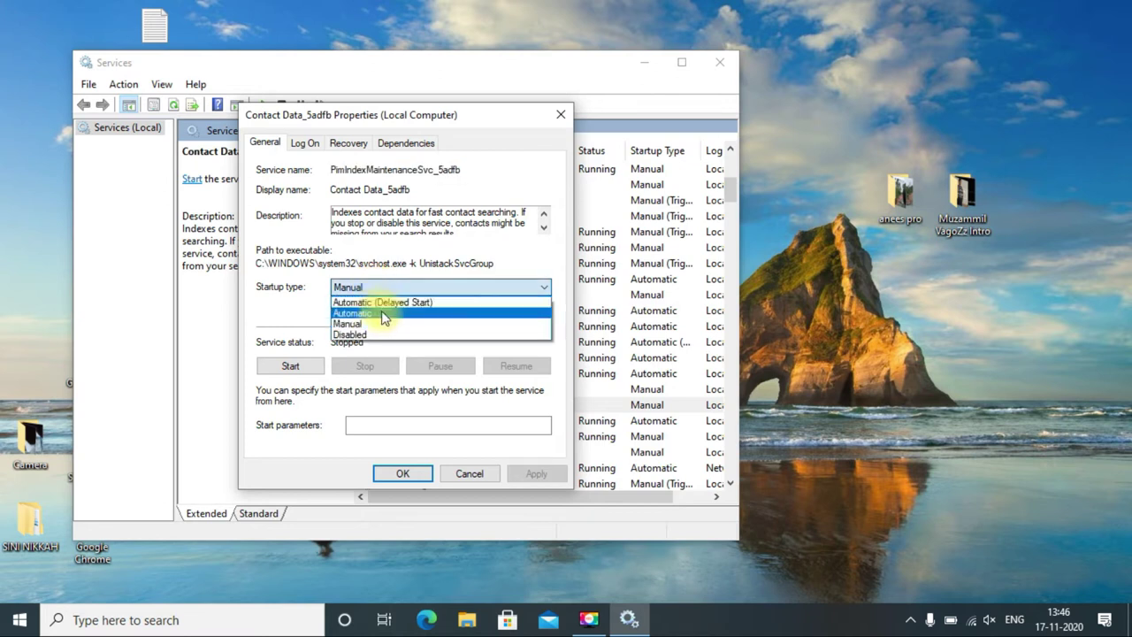
pyautogui.click(385, 314)
pyautogui.click(538, 474)
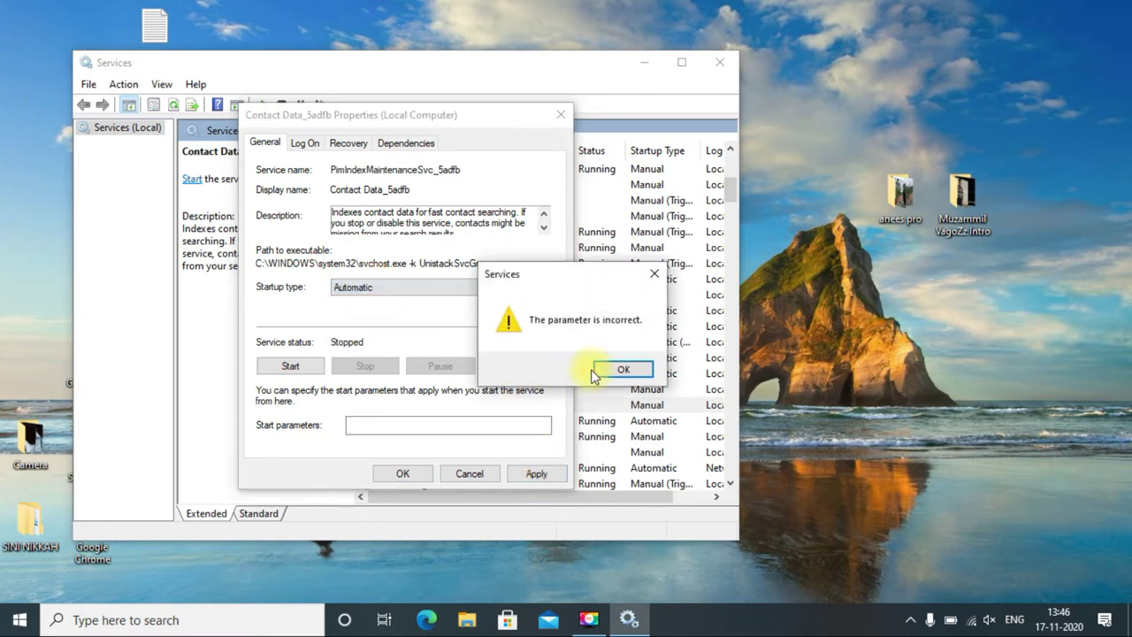
pyautogui.click(622, 369)
# Step: Try applying Disabled, dismiss the error, revert to Manual and close the properties
pyautogui.click(434, 287)
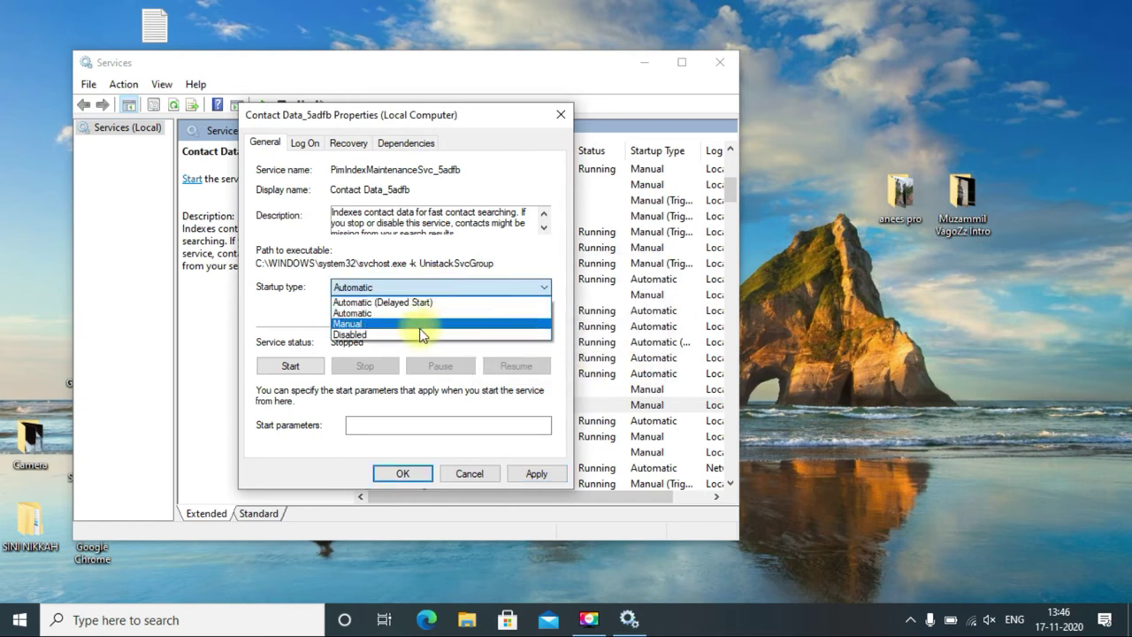
pyautogui.click(413, 334)
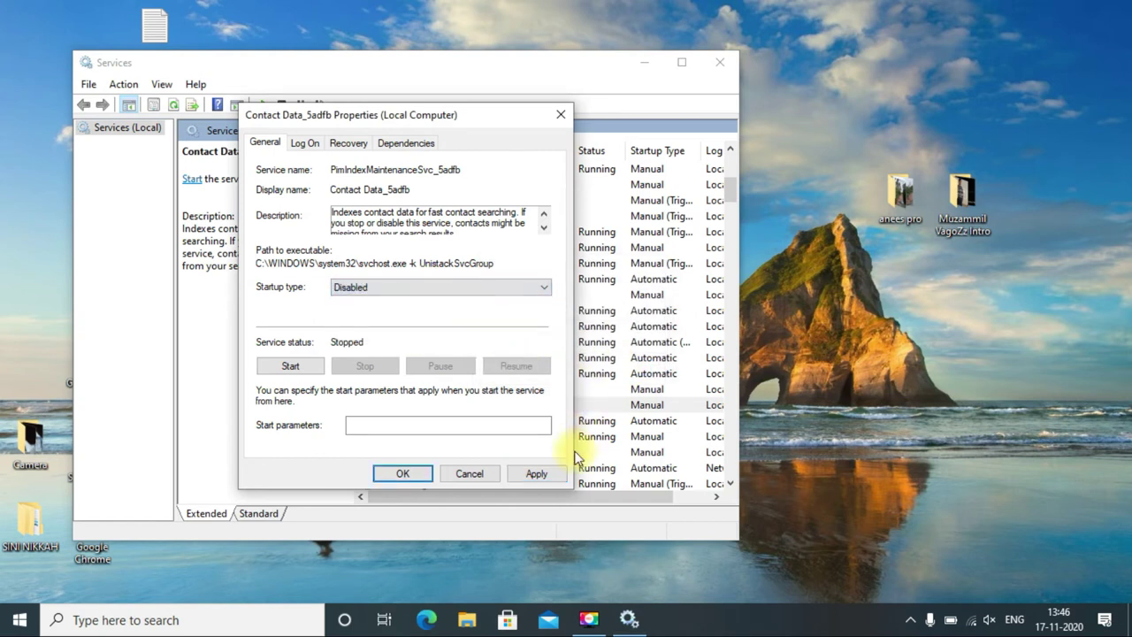
pyautogui.click(537, 472)
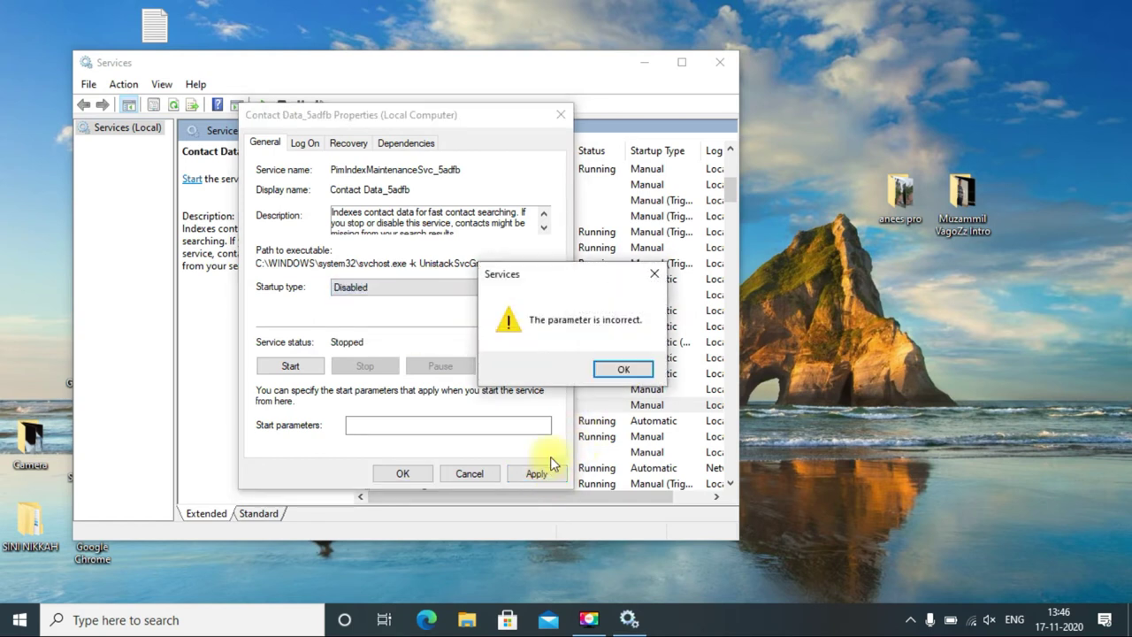
pyautogui.click(624, 368)
pyautogui.click(435, 286)
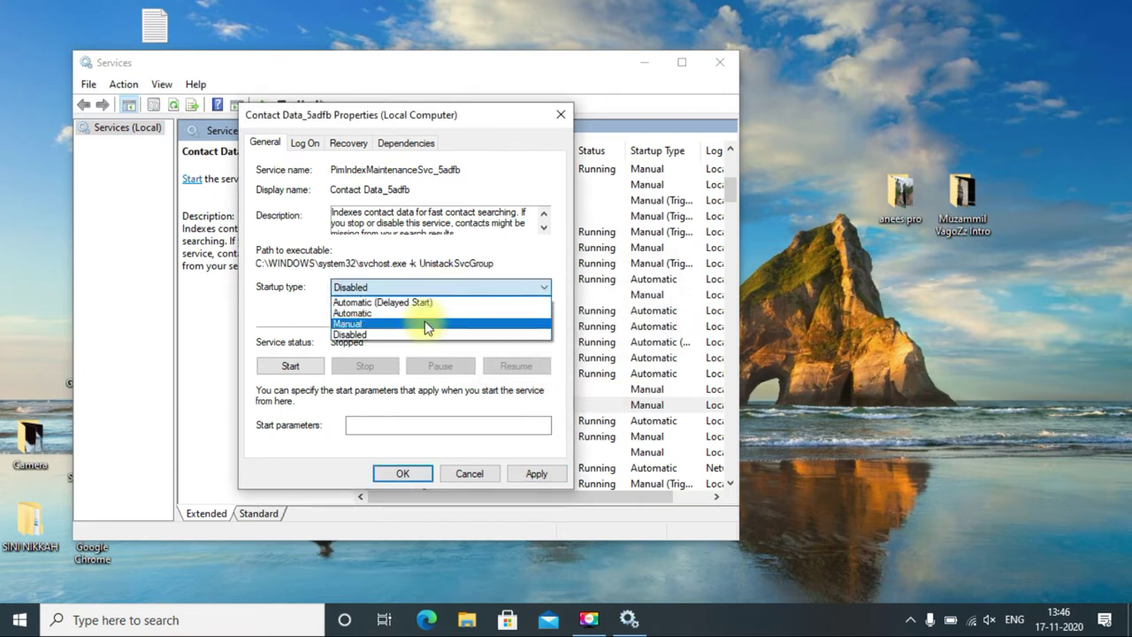
pyautogui.click(428, 325)
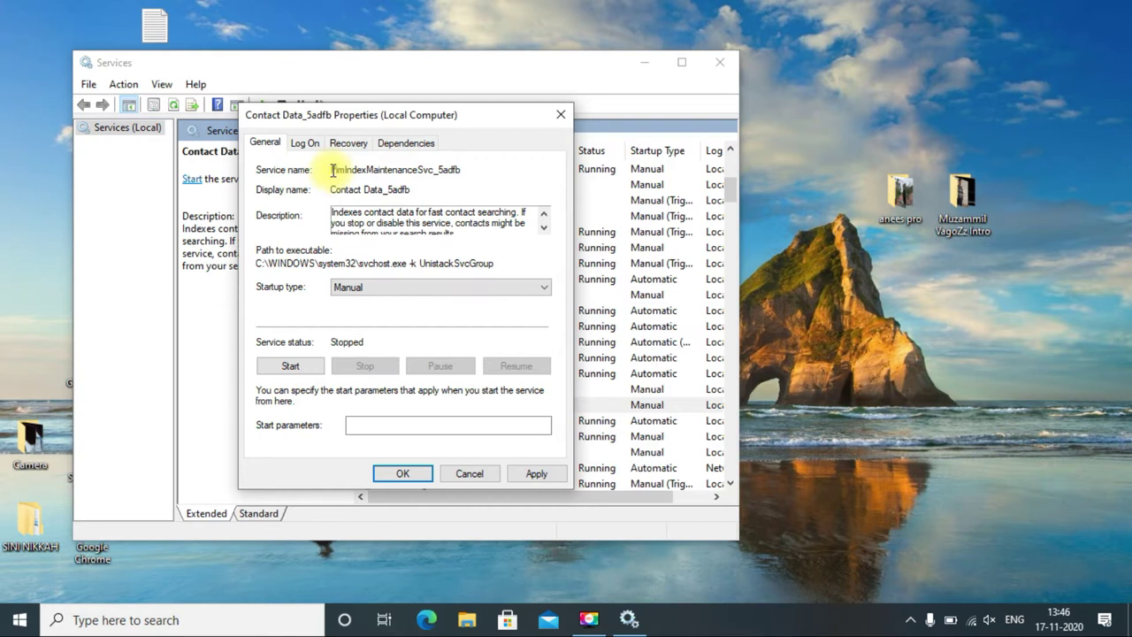
pyautogui.click(564, 114)
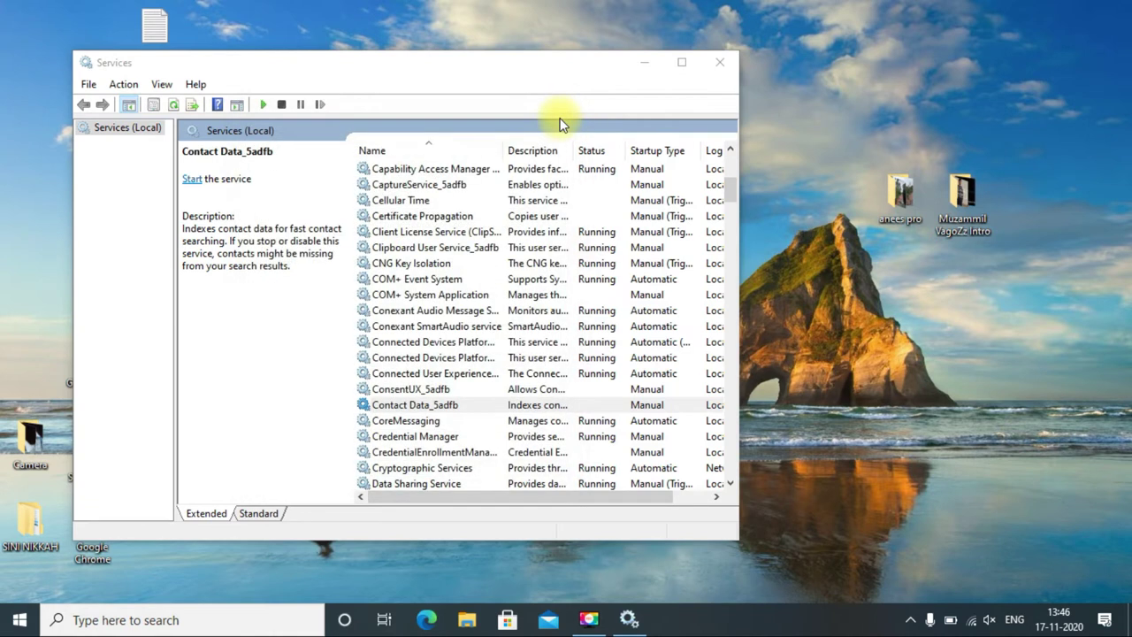
# Step: Close Services and open the Run dialog from a Windows search for RUN
pyautogui.click(731, 67)
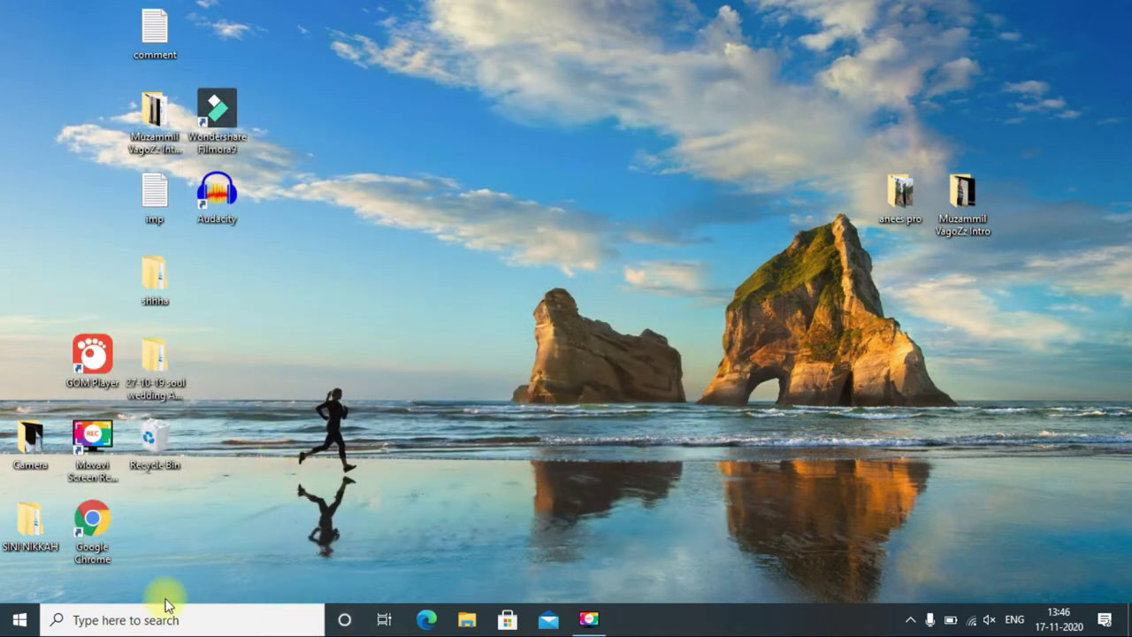
pyautogui.click(153, 623)
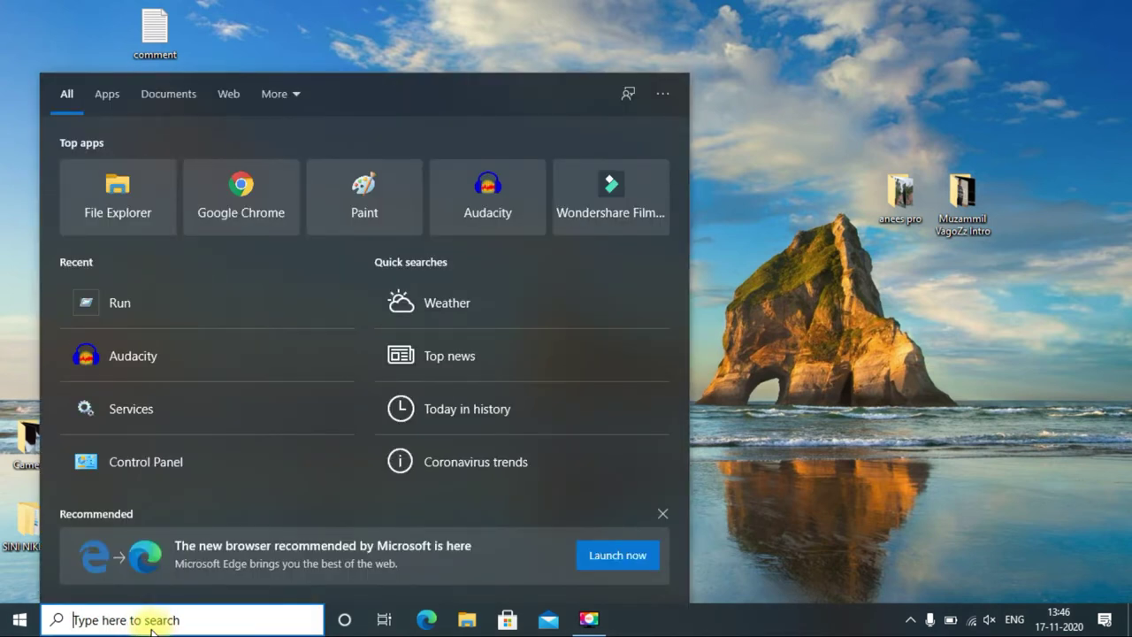
pyautogui.write('RUN')
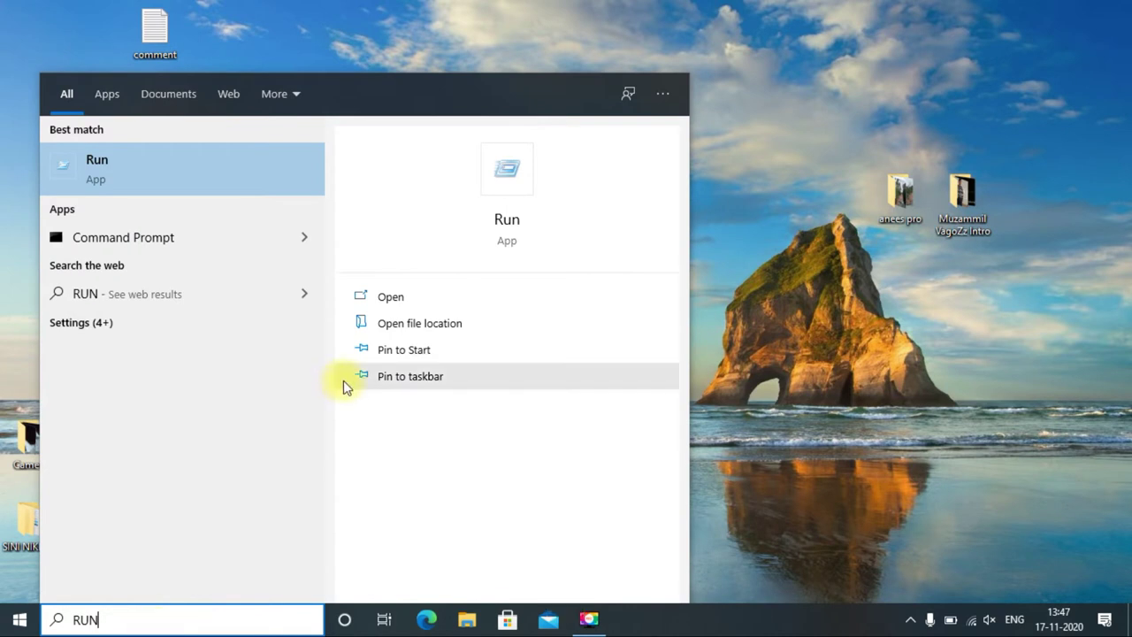
pyautogui.click(304, 144)
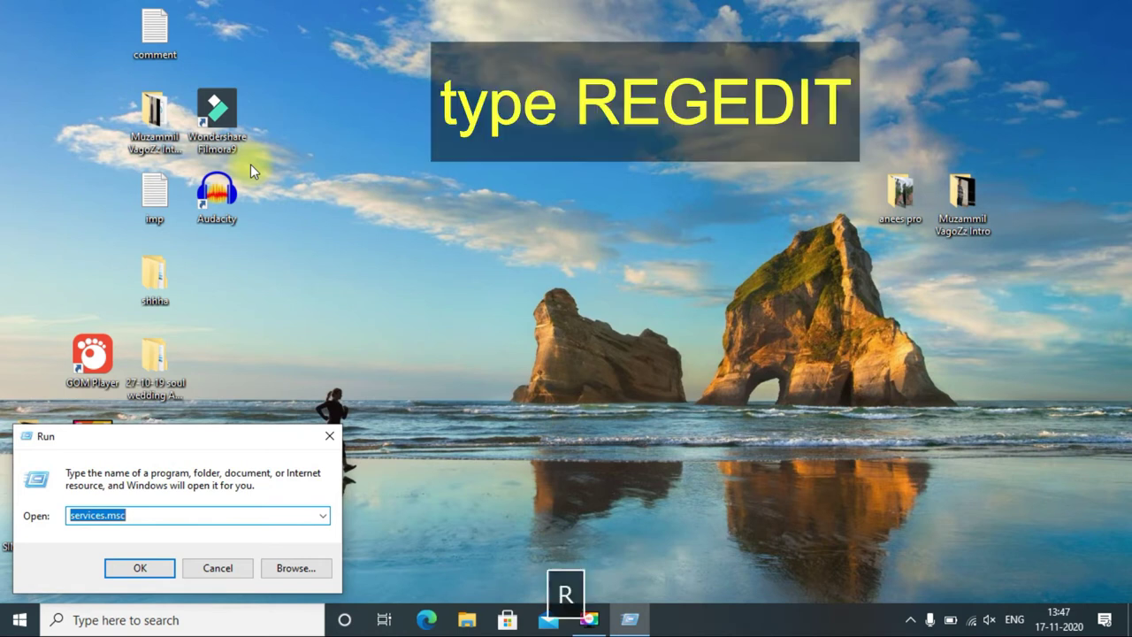
# Step: Enter REDEDIT in the Open box and delete the wrong letter
pyautogui.write('RE')
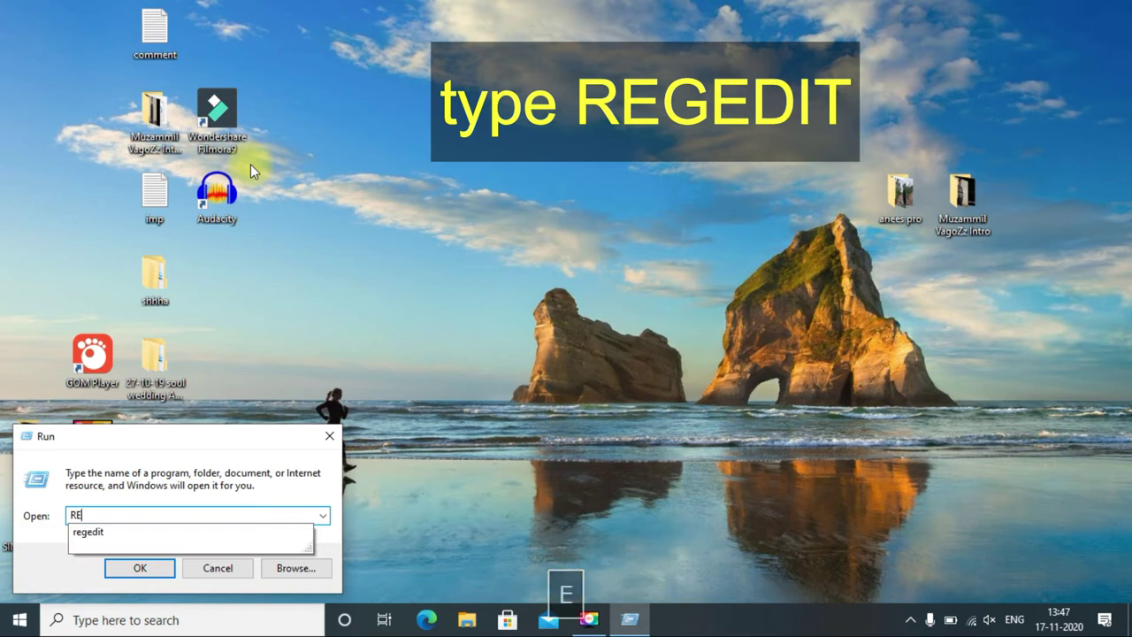
pyautogui.write('DEDIT')
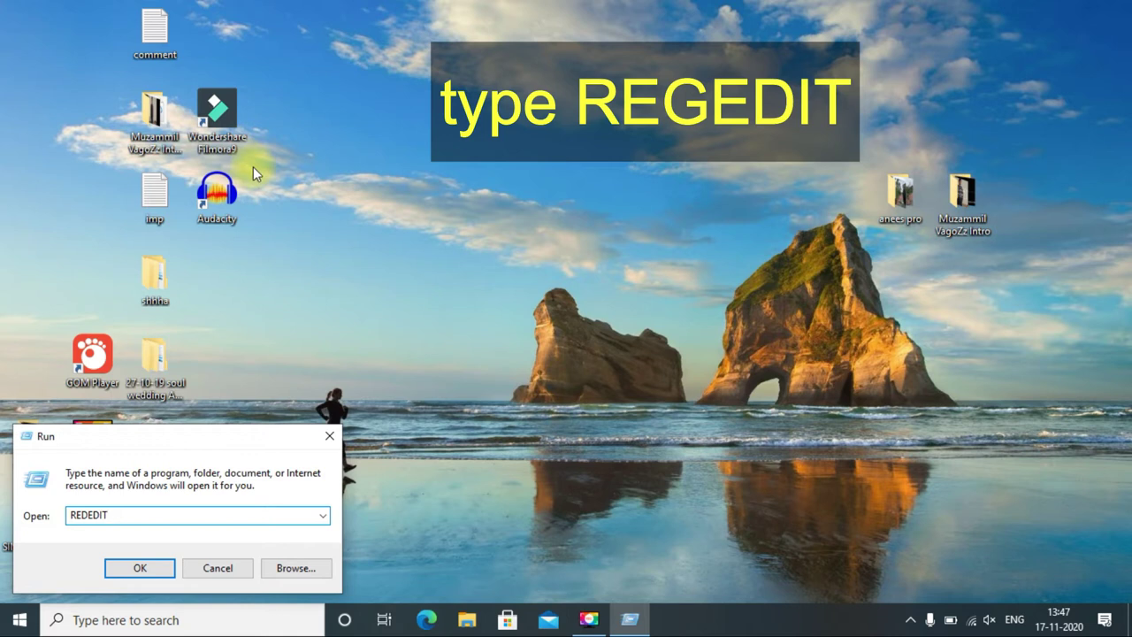
pyautogui.doubleClick(80, 518)
pyautogui.click(86, 520)
pyautogui.press('BackSpace')
# Step: Complete REGEDIT to launch Registry Editor and expand HKEY_LOCAL_MACHINE\SYSTEM
pyautogui.write('G')
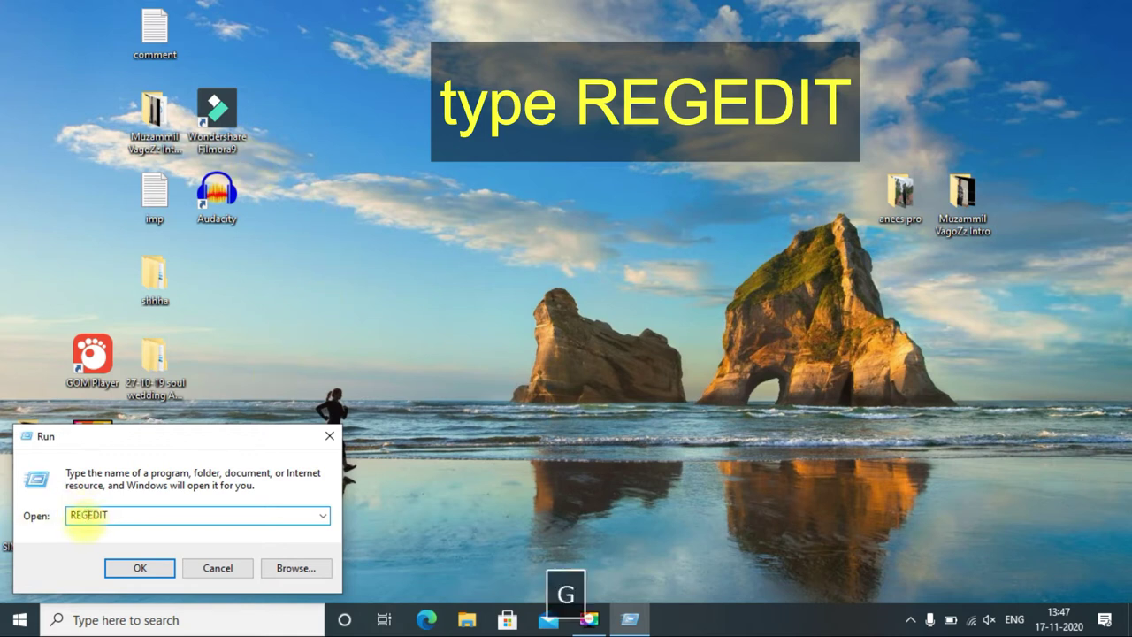
pyautogui.click(121, 514)
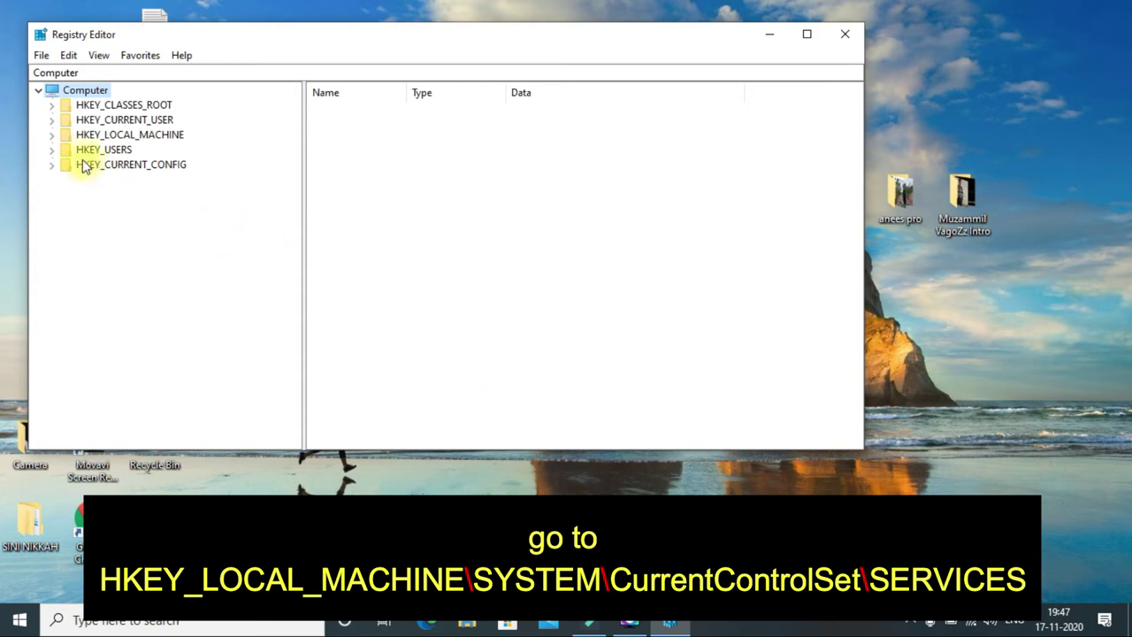
pyautogui.click(52, 135)
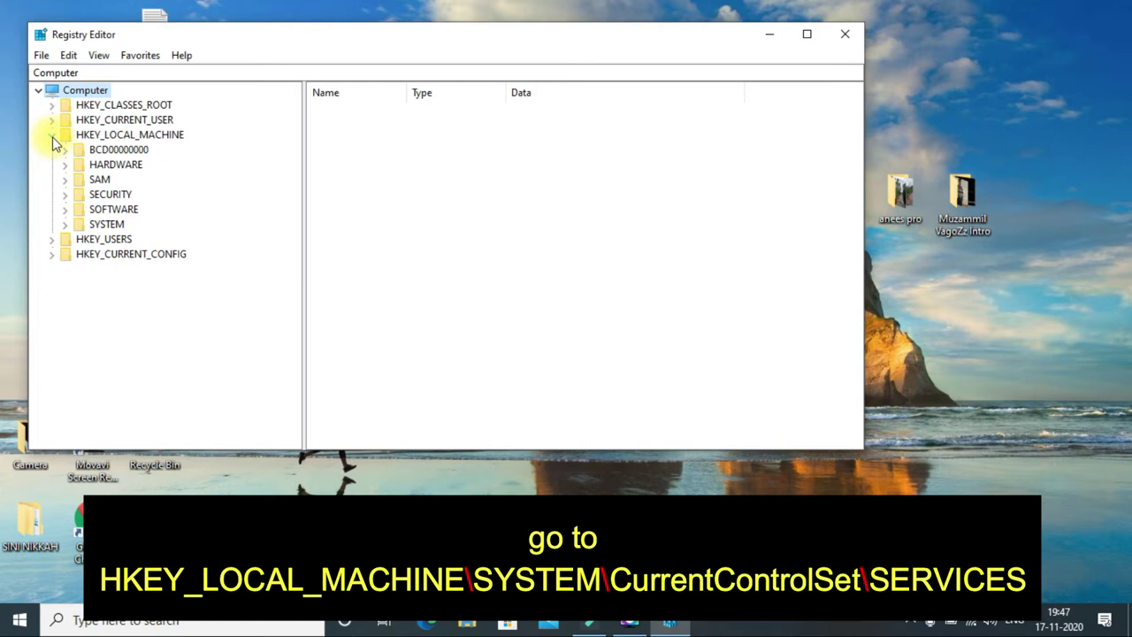
pyautogui.click(65, 224)
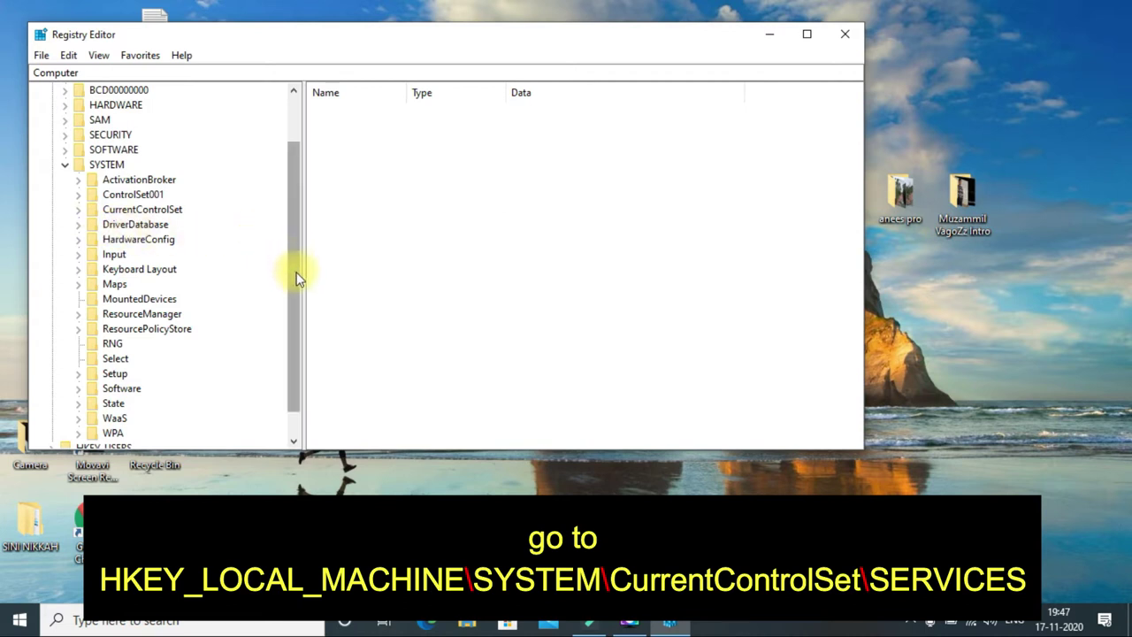
# Step: Expand CurrentControlSet\Services and select the PimIndexMaintenanceSvc_5ba49 key
pyautogui.click(79, 212)
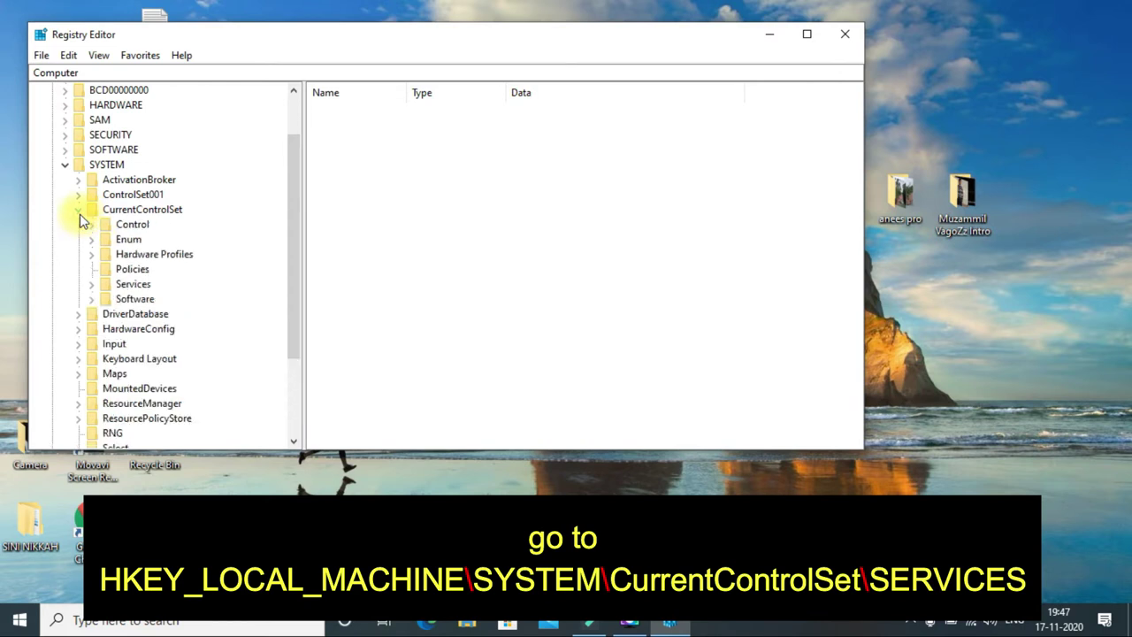
pyautogui.click(91, 284)
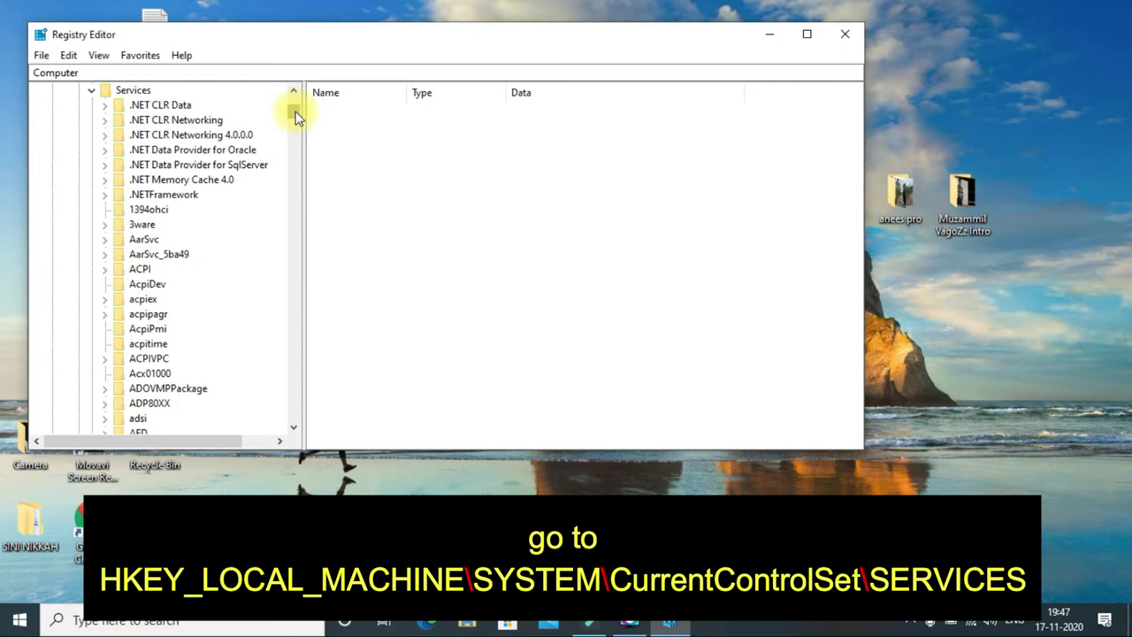
pyautogui.moveTo(296, 117); pyautogui.dragTo(316, 271)
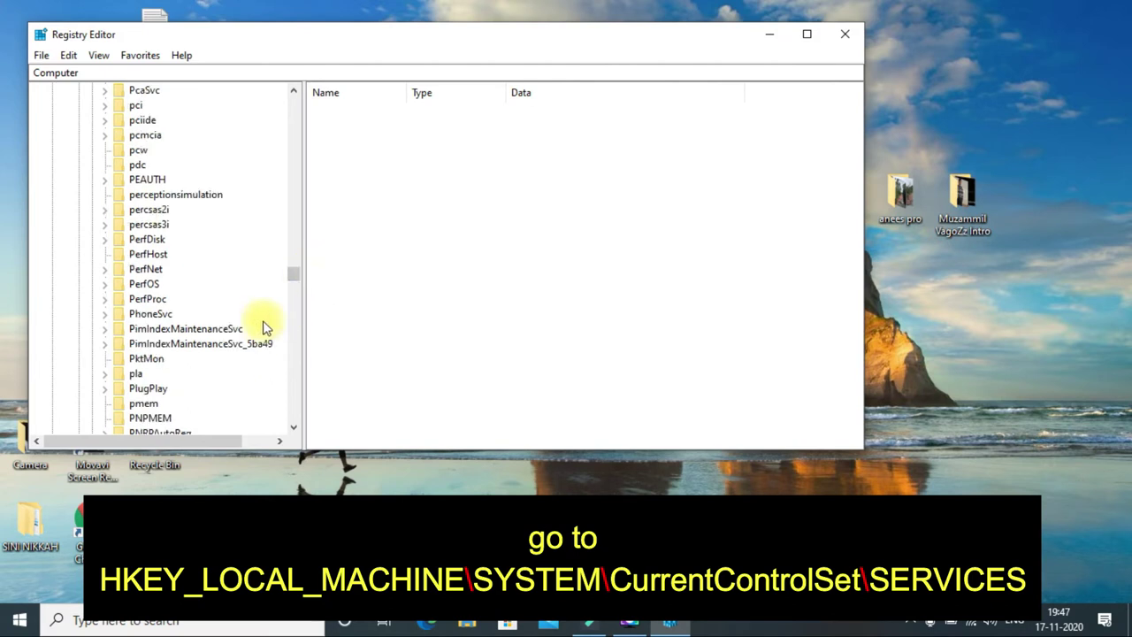
pyautogui.click(119, 347)
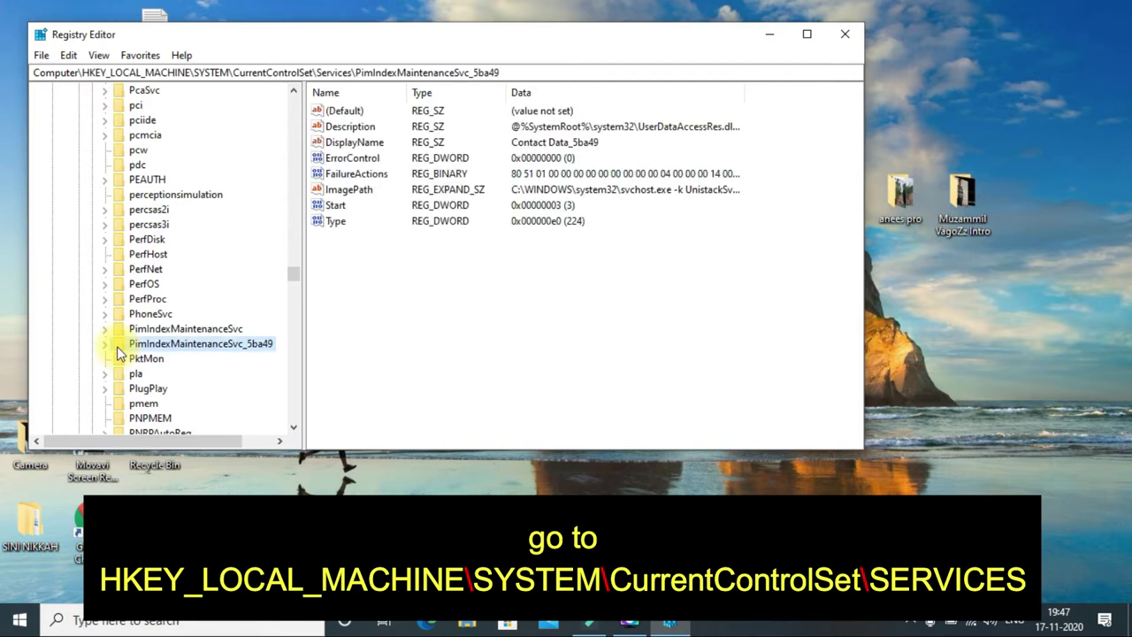
# Step: Change the Start value data from 3 to 4 and close Registry Editor
pyautogui.doubleClick(323, 209)
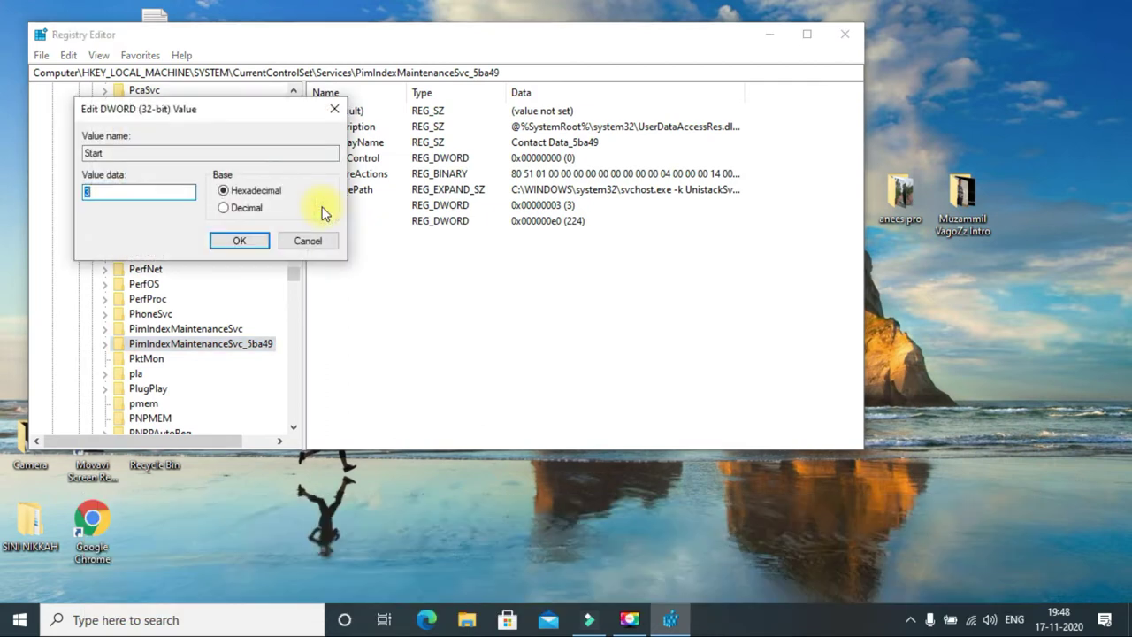
pyautogui.click(125, 191)
pyautogui.moveTo(131, 191); pyautogui.dragTo(94, 198)
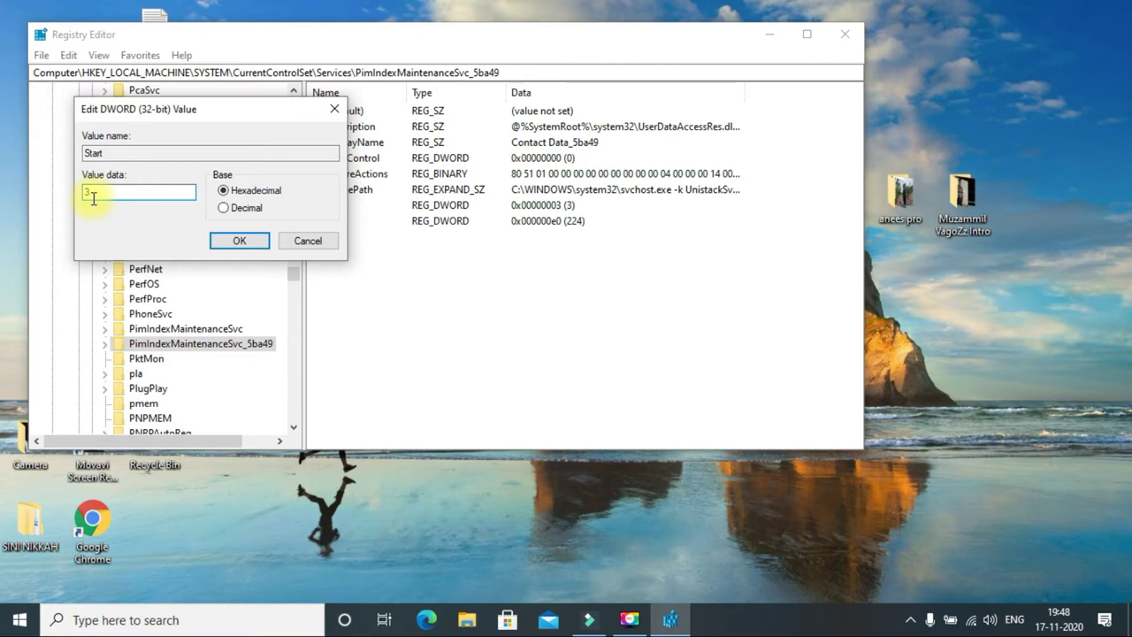
pyautogui.moveTo(81, 193); pyautogui.dragTo(168, 206)
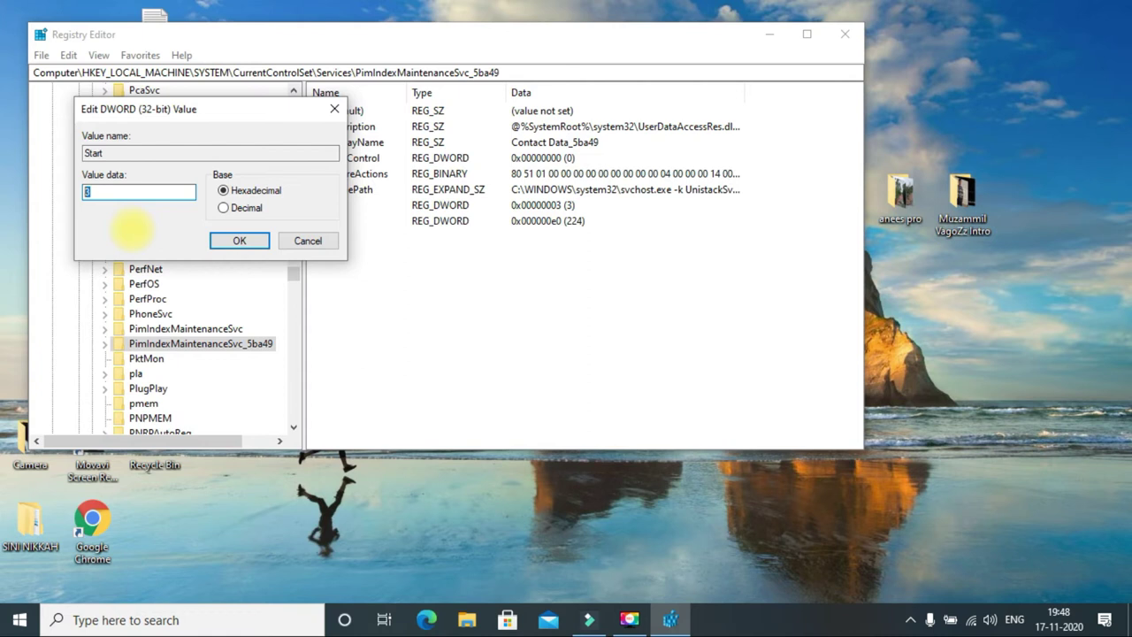
pyautogui.write('4')
pyautogui.click(239, 241)
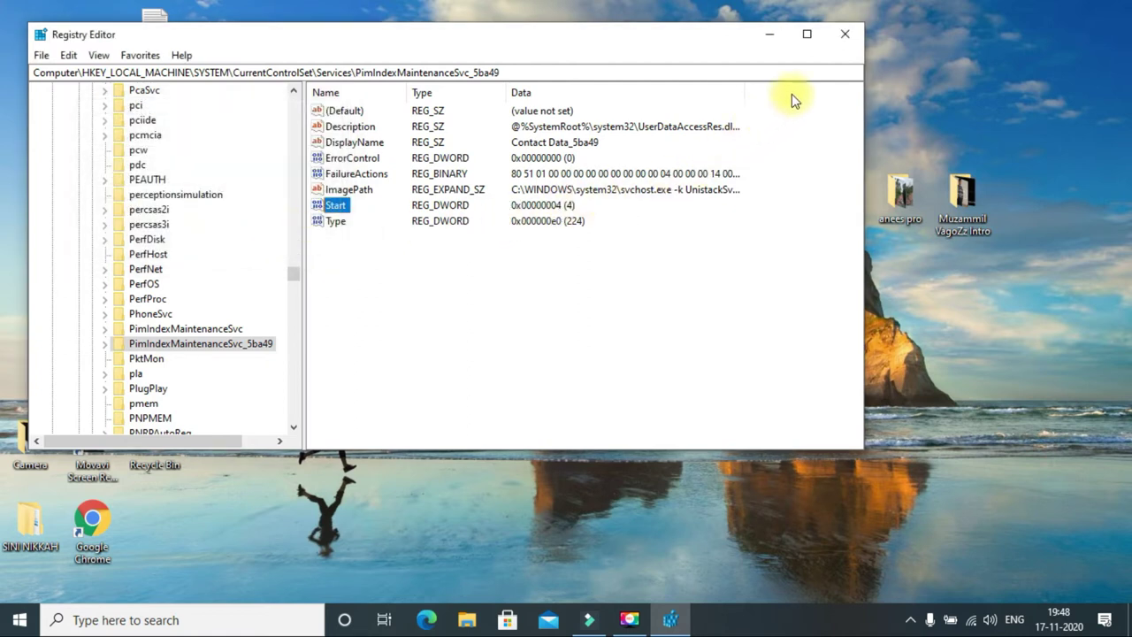
pyautogui.click(845, 34)
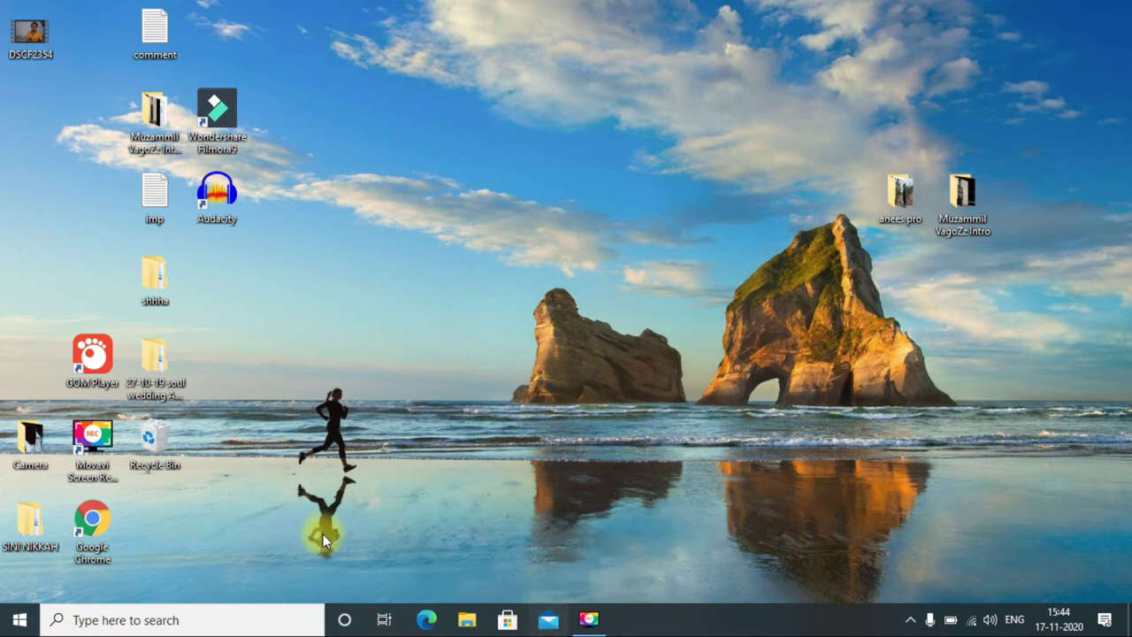
# Step: Search 'comma' and launch Command Prompt as administrator
pyautogui.click(220, 620)
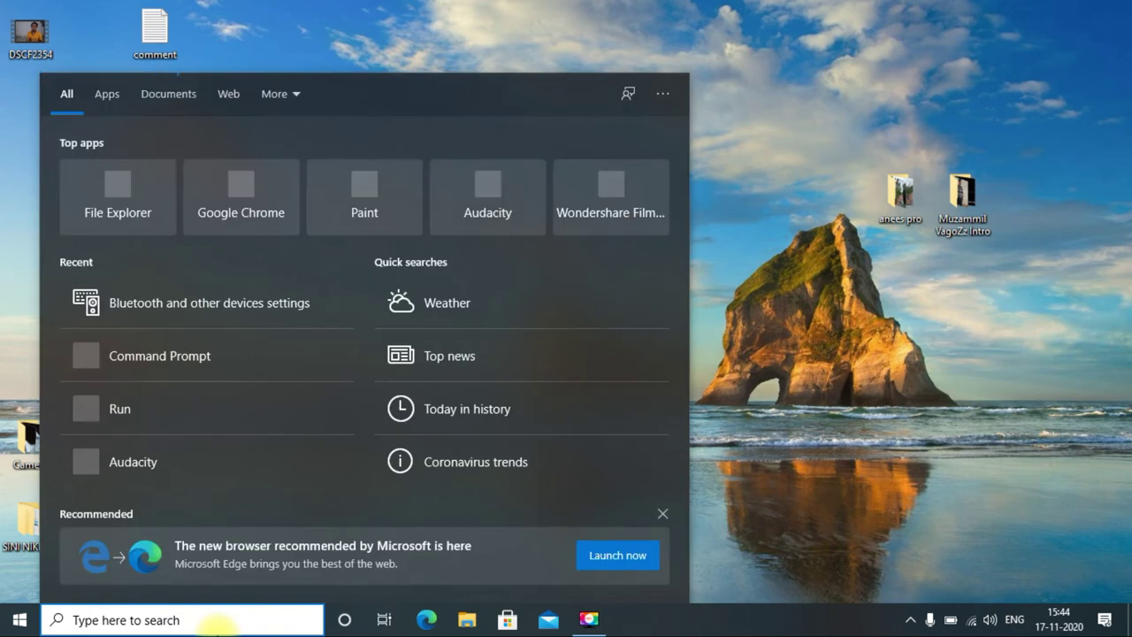
pyautogui.write('c')
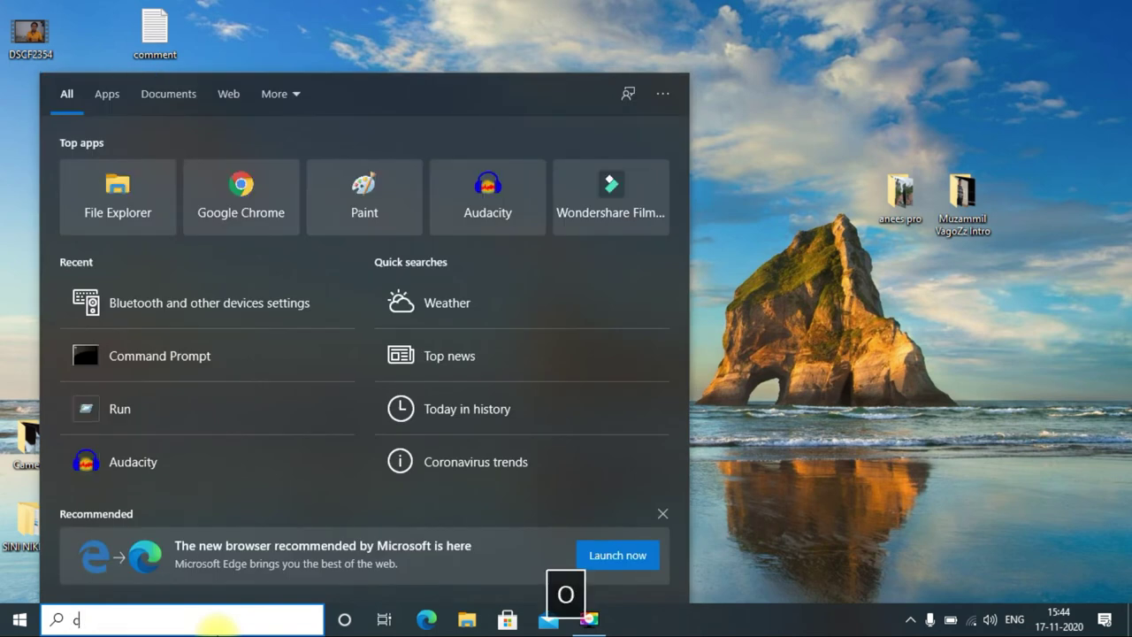
pyautogui.write('omma')
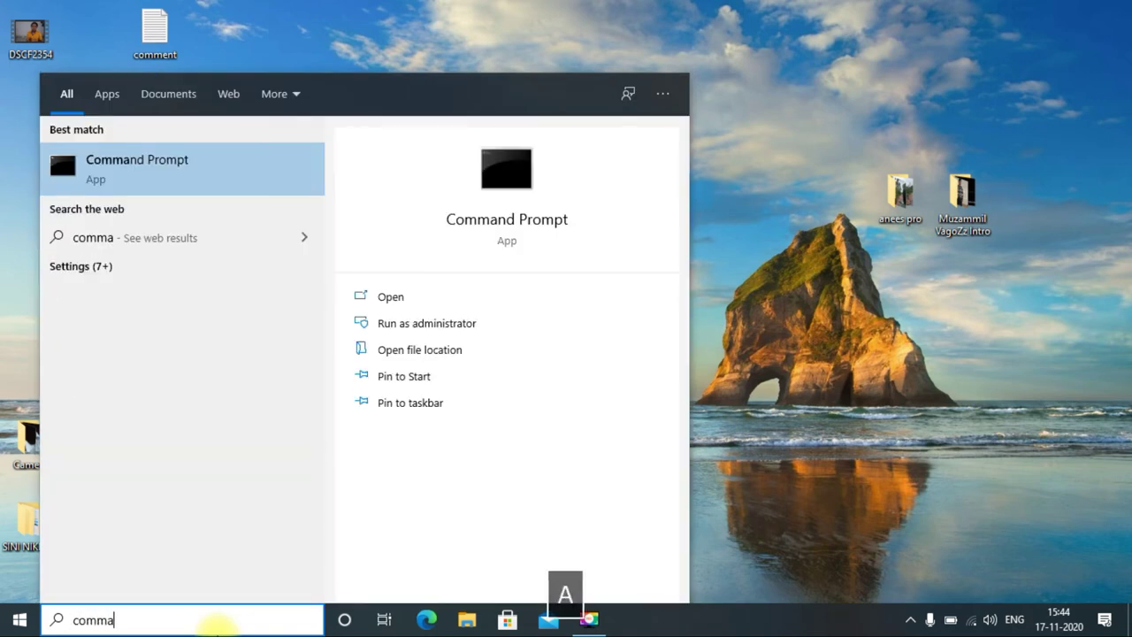
pyautogui.click(374, 322)
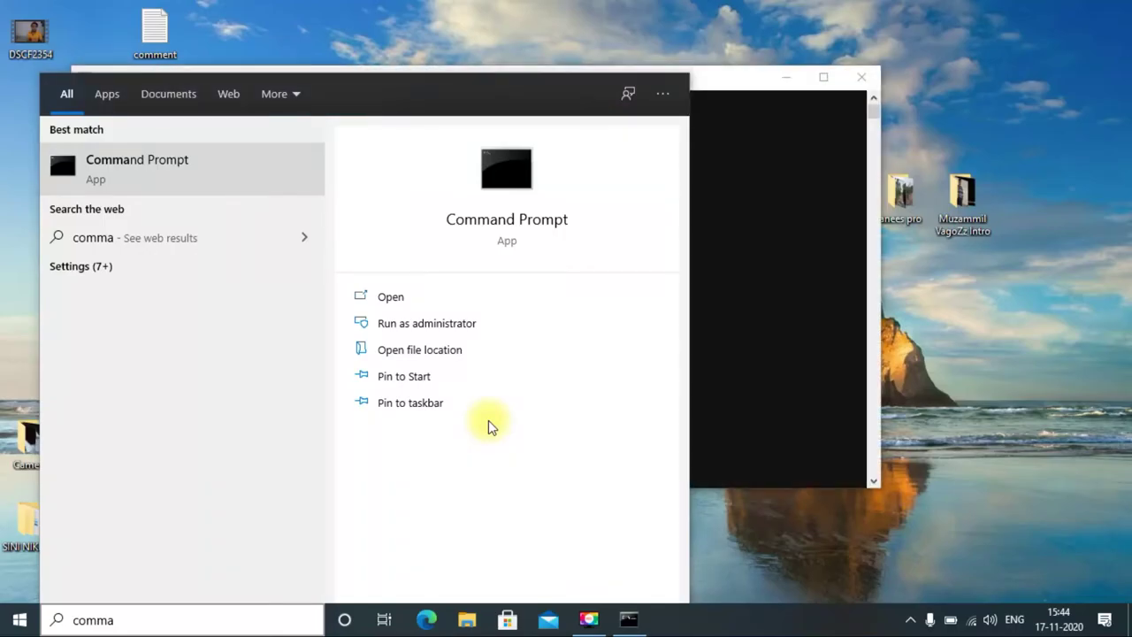
pyautogui.click(718, 269)
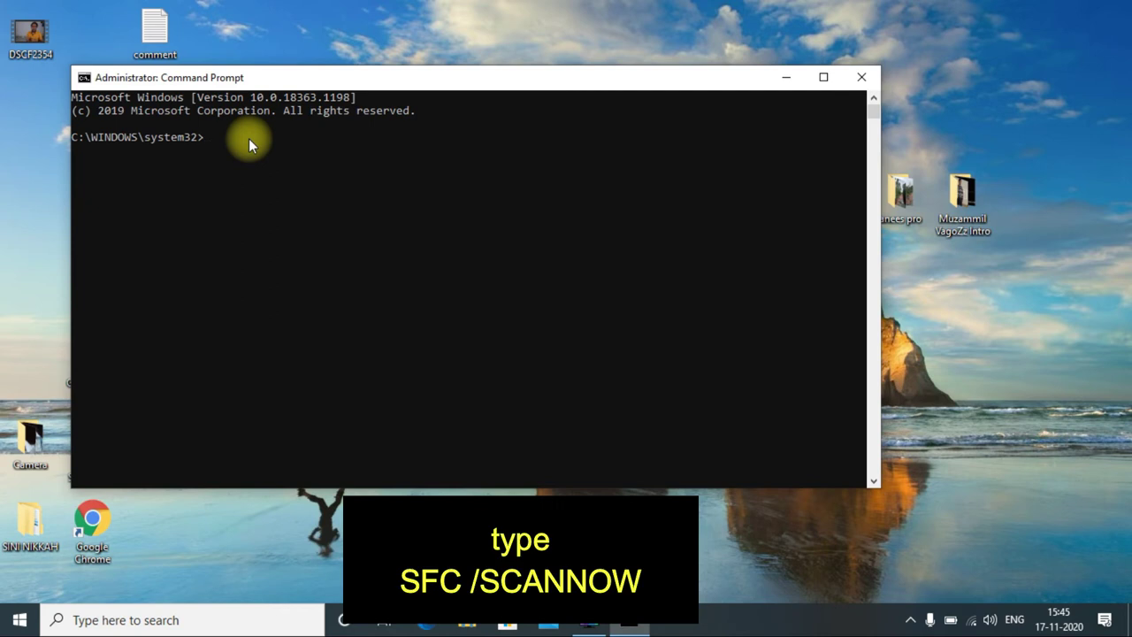
# Step: Run SFC /SCANNOW in the administrator Command Prompt
pyautogui.write('S')
pyautogui.write('W')
pyautogui.press('Return')
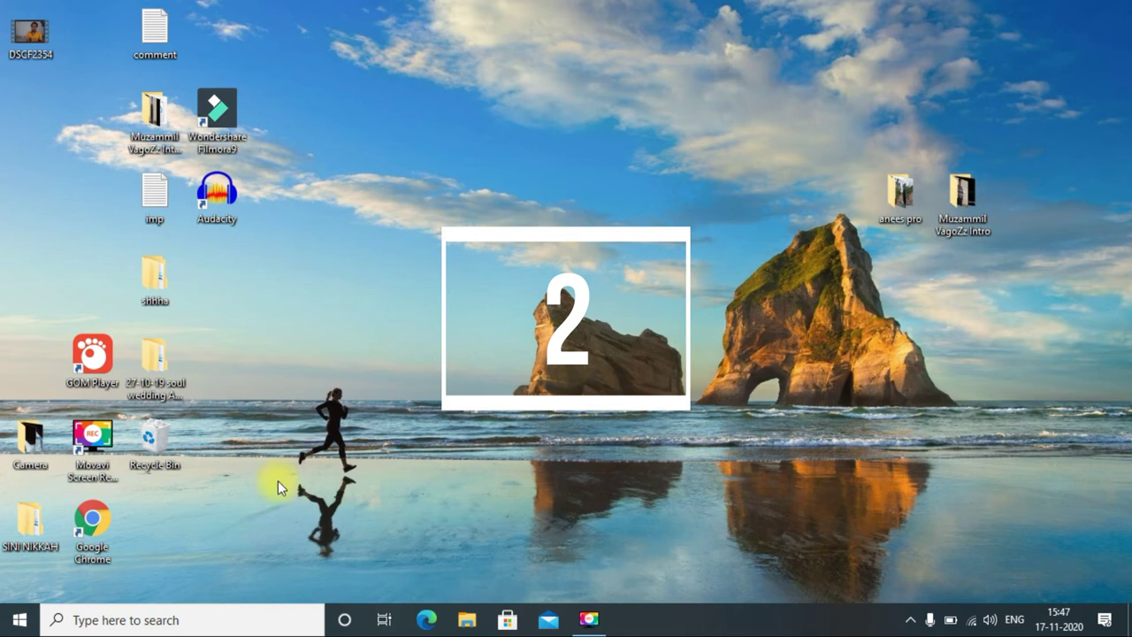
# Step: Open an elevated Command Prompt via a COMM search and run DISM /ONLINE /CLEANUP-IMAGE /RESTOREHEALTH
pyautogui.click(194, 621)
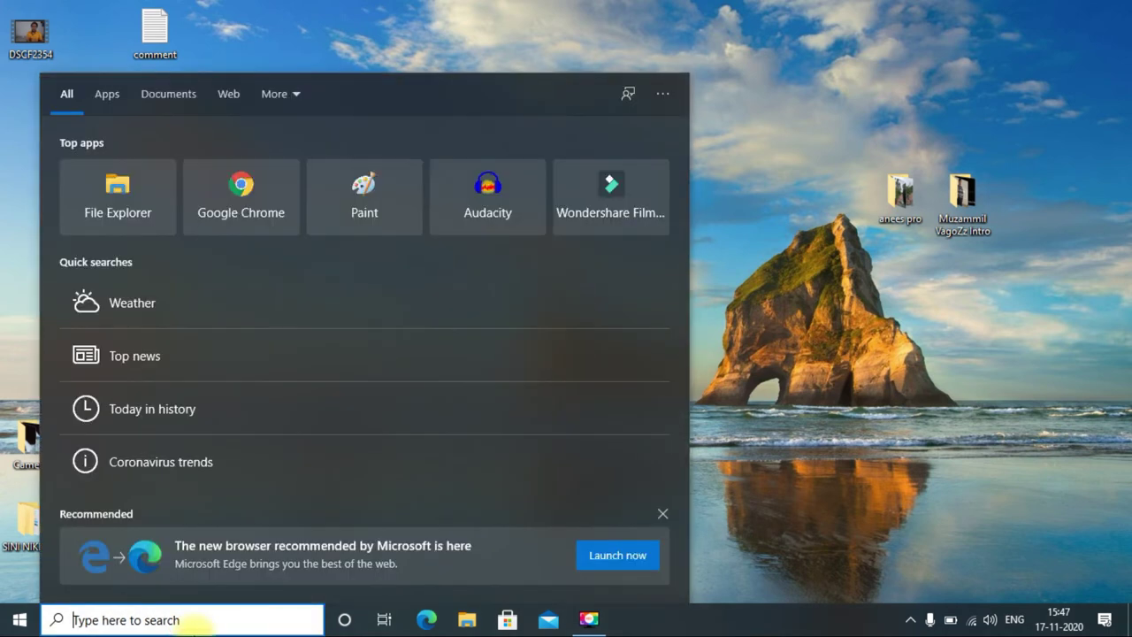
pyautogui.write('COMM')
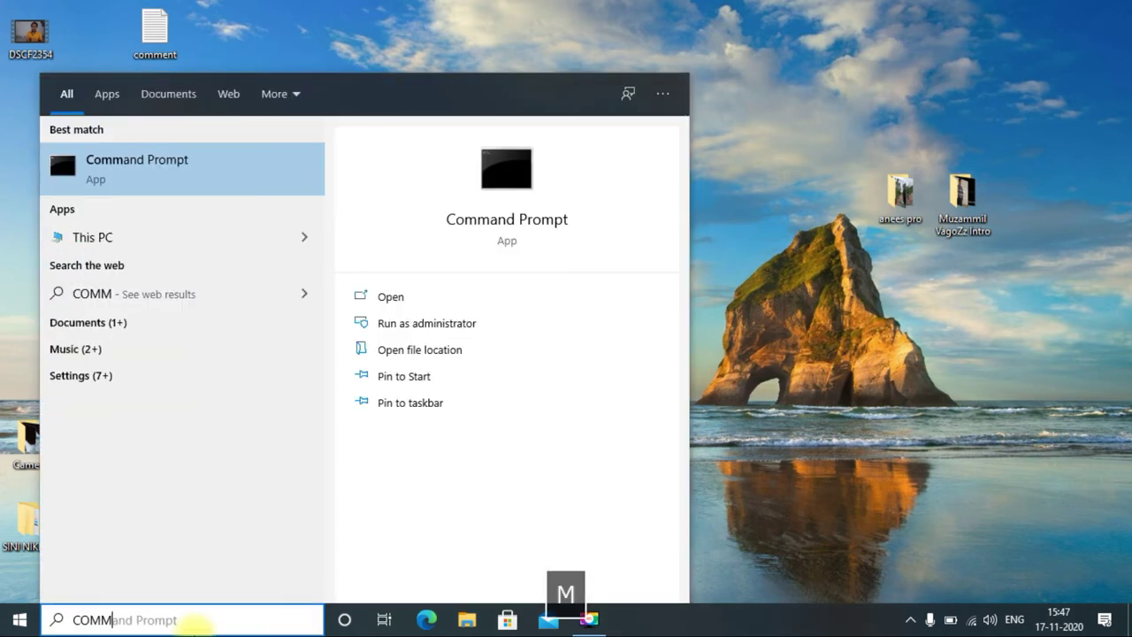
pyautogui.click(440, 325)
pyautogui.click(502, 409)
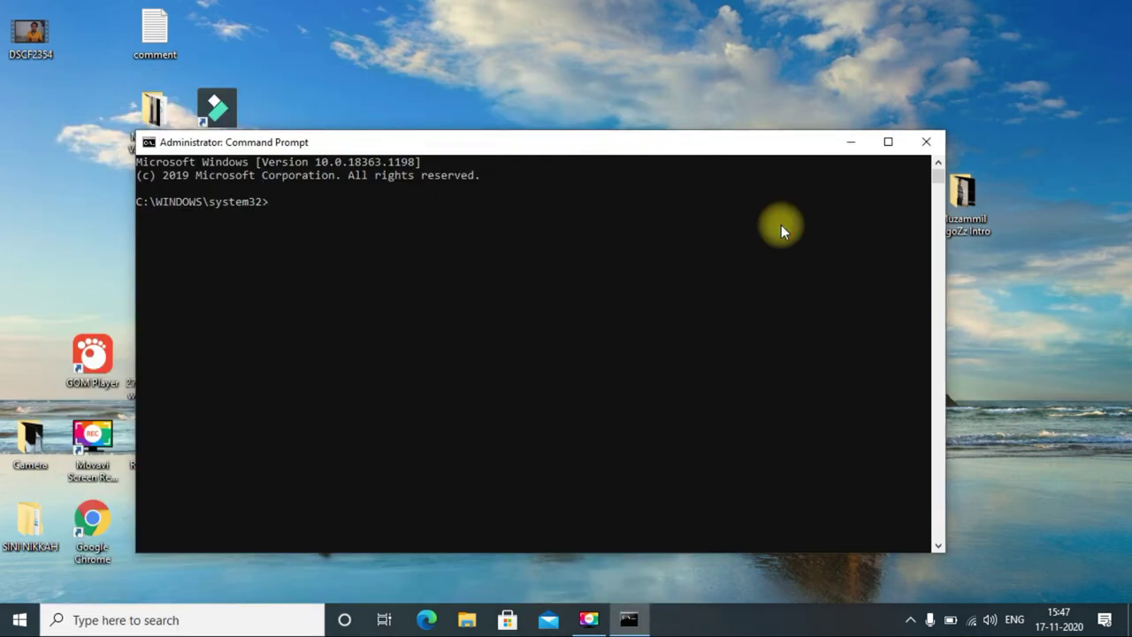
pyautogui.write('DISM')
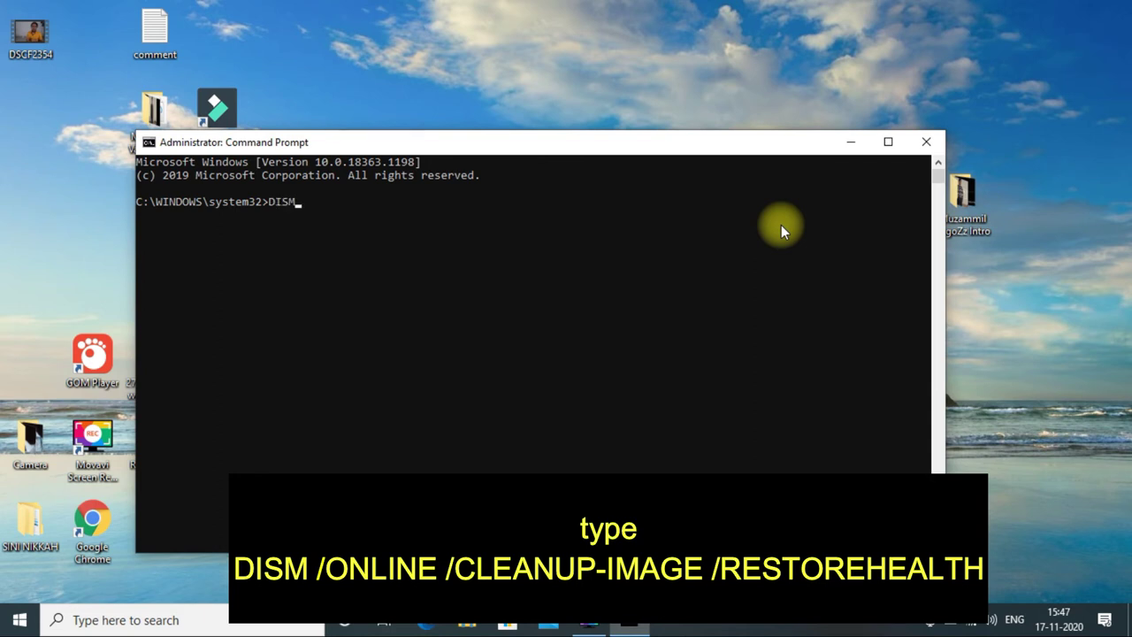
pyautogui.write(' /ONLINE /CLEAN')
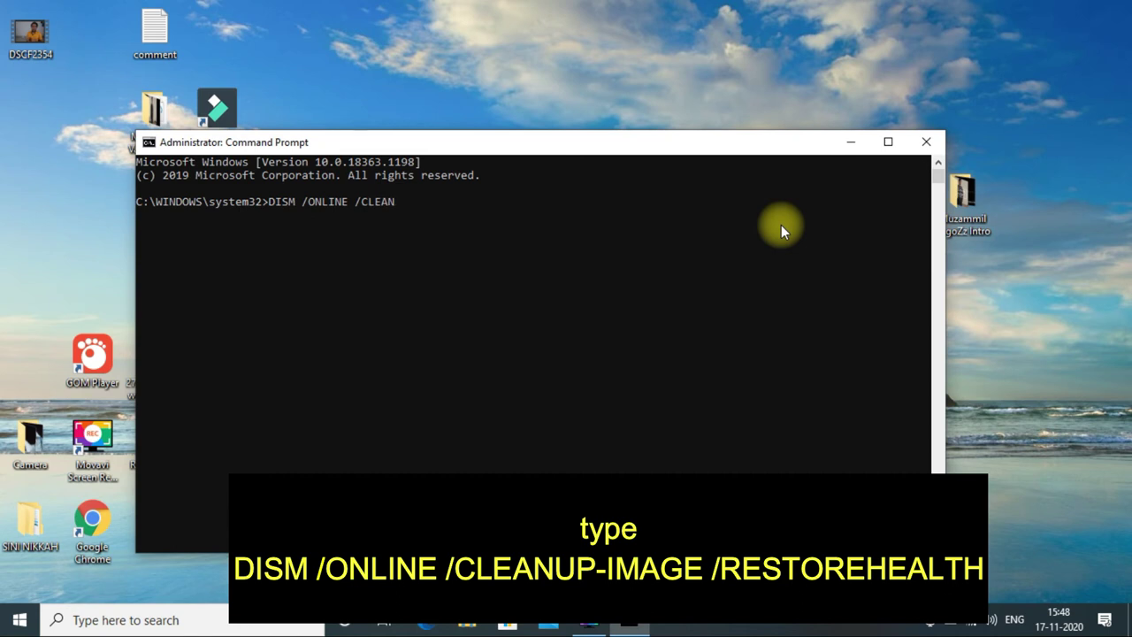
pyautogui.write('UP-IMAGE /RESTOREHEAL')
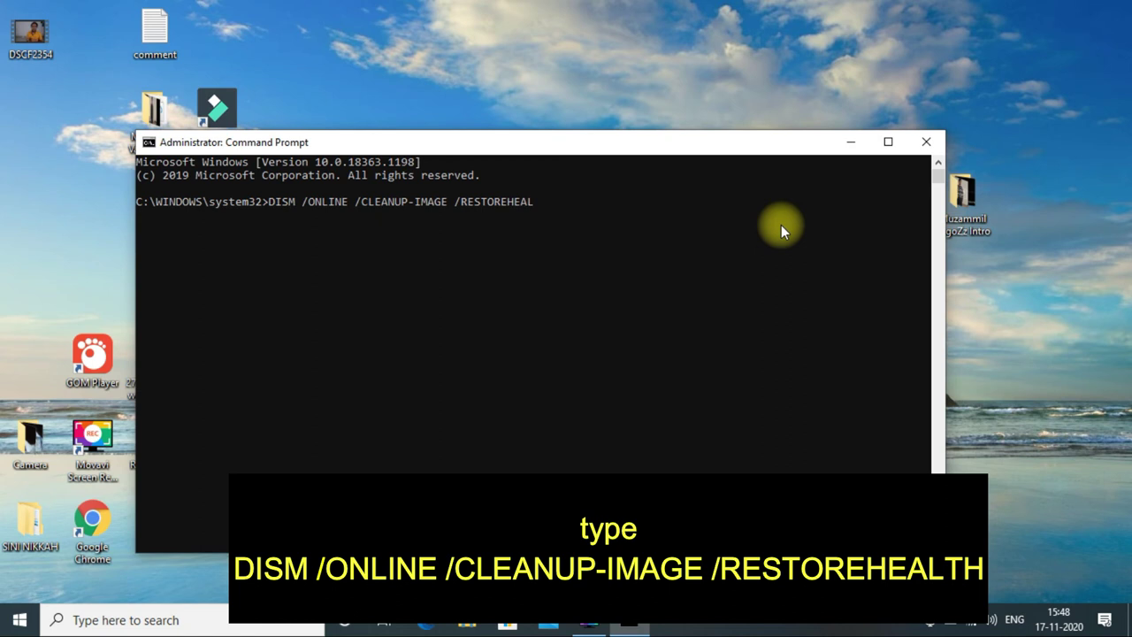
pyautogui.write('TH')
pyautogui.press('Return')
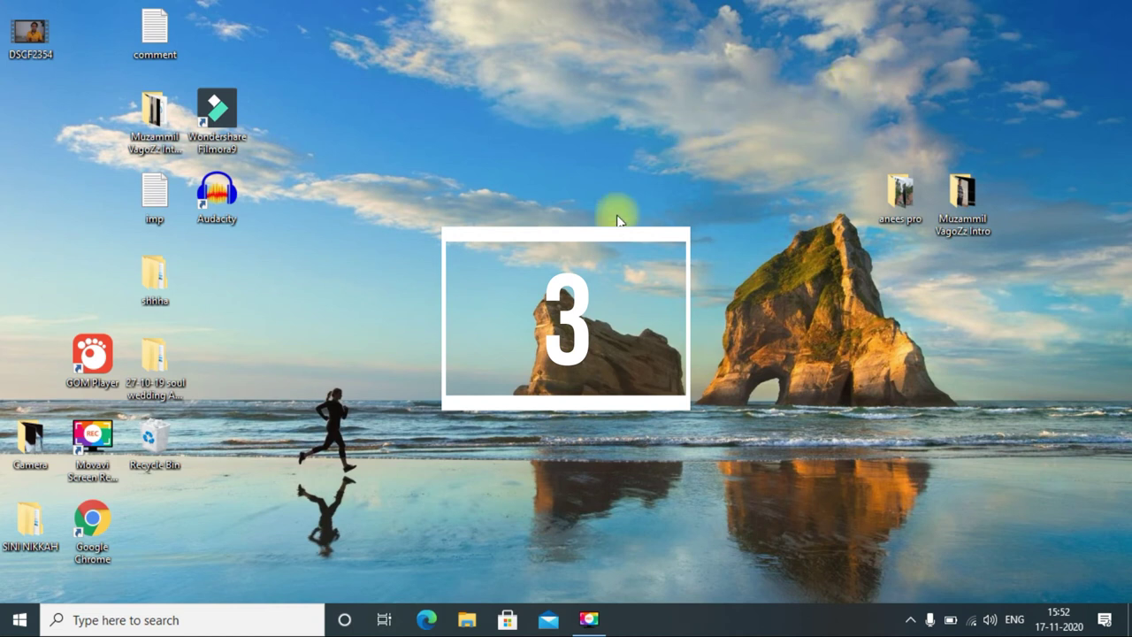
# Step: Open a new elevated Command Prompt via a co search and run CHKDSK /F /R C:
pyautogui.click(202, 622)
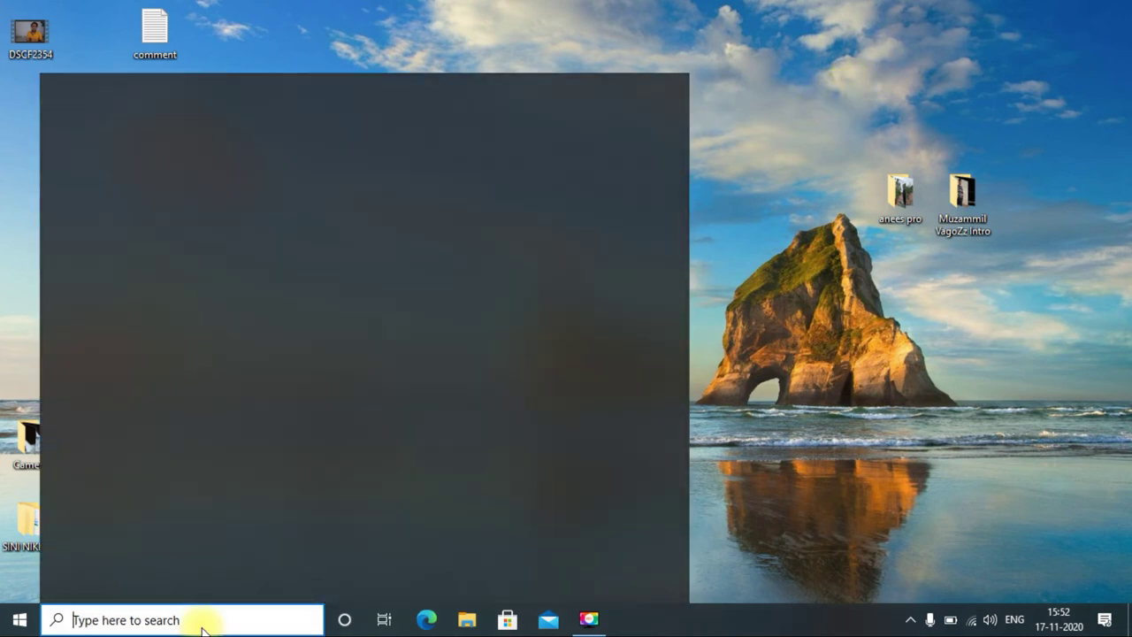
pyautogui.write('coo')
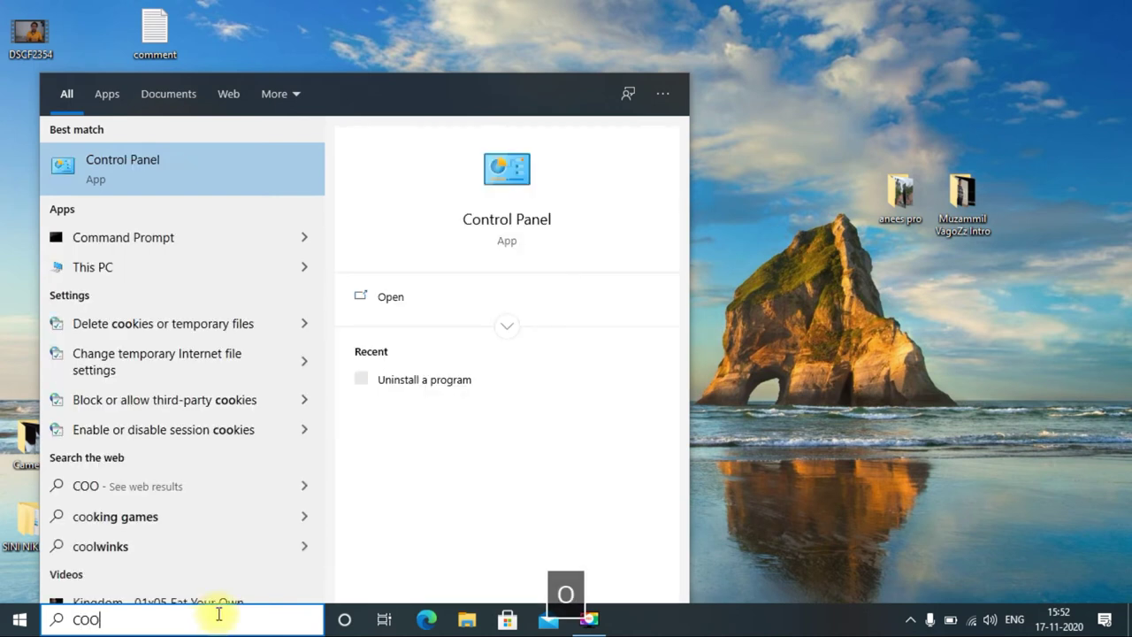
pyautogui.press('BackSpace')
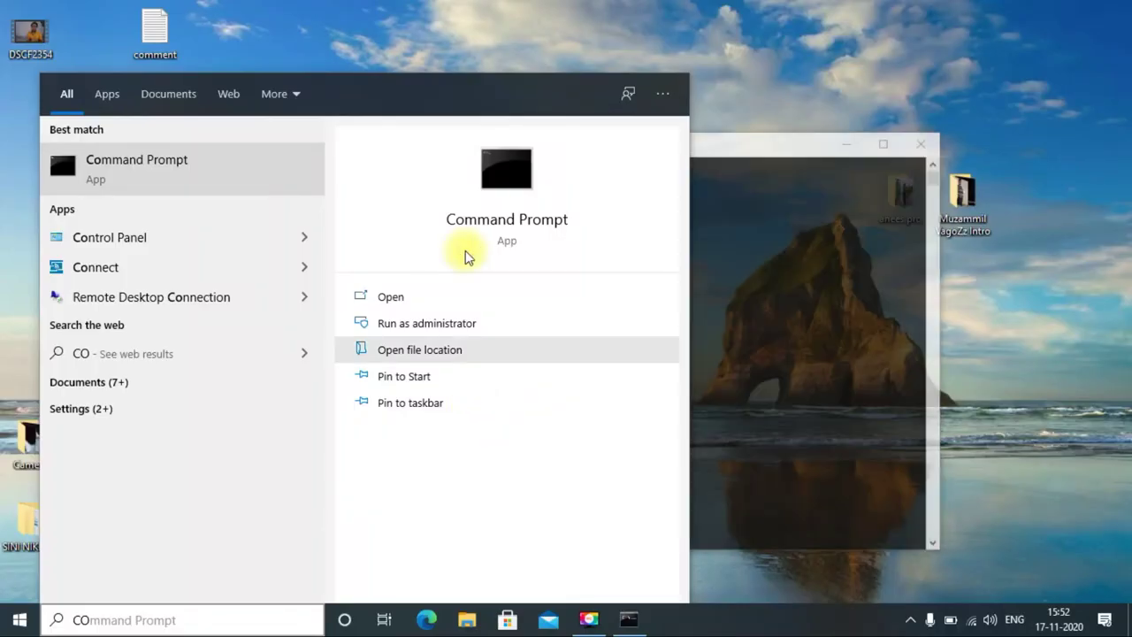
pyautogui.click(776, 147)
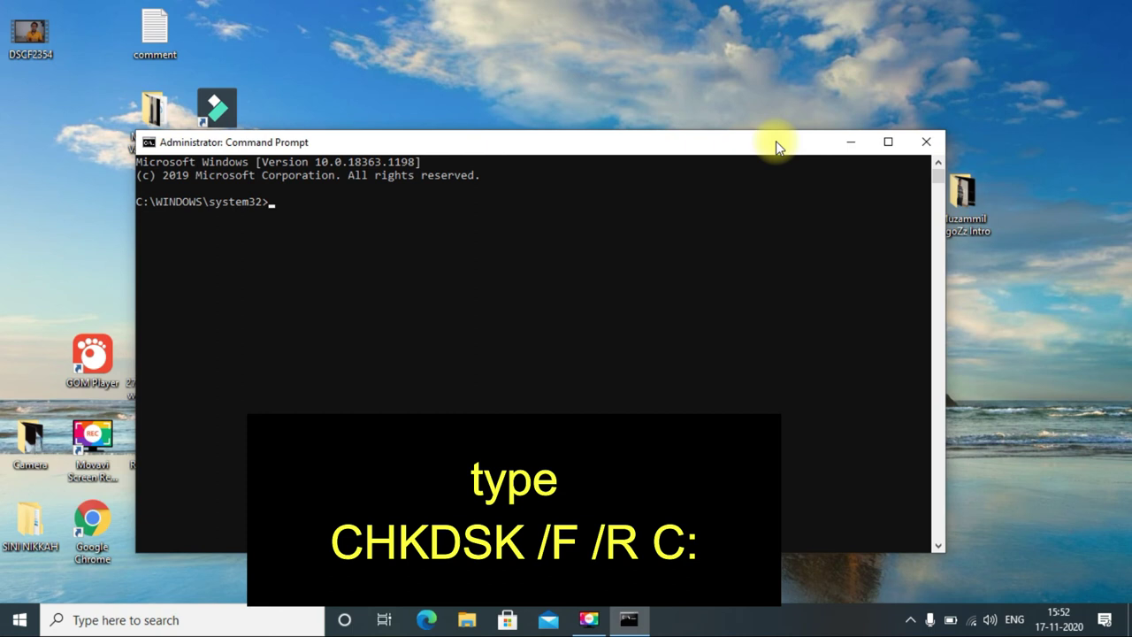
pyautogui.write('CHKDSK /F /R C:')
pyautogui.press('Return')
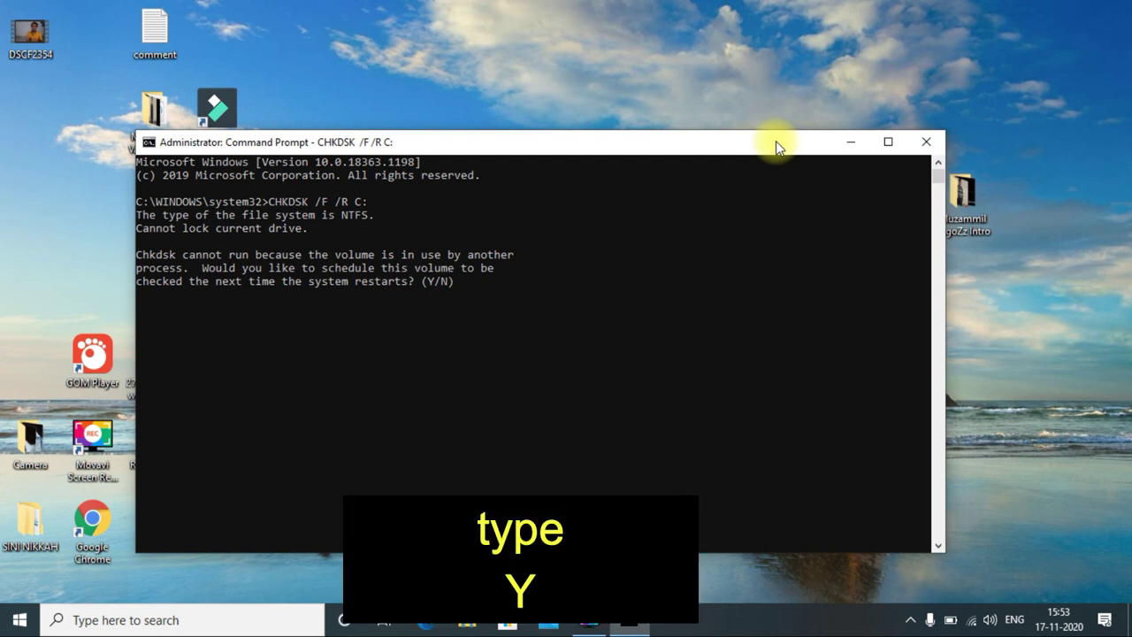
# Step: Answer Y to schedule CHKDSK on C: at next restart, then exit Command Prompt
pyautogui.write('Y')
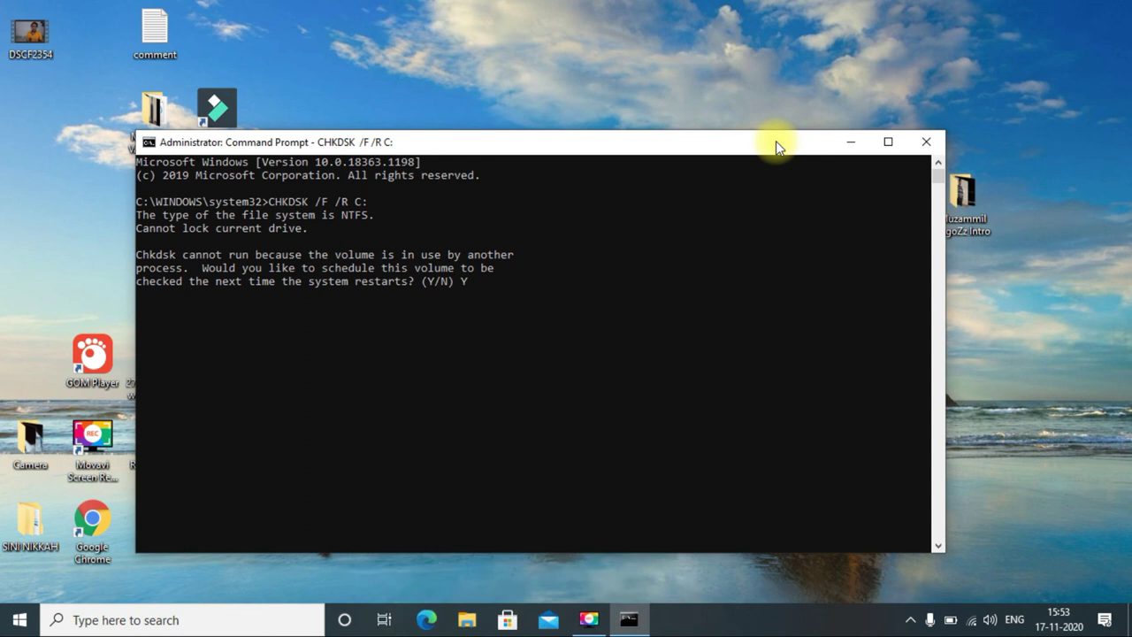
pyautogui.press('Return')
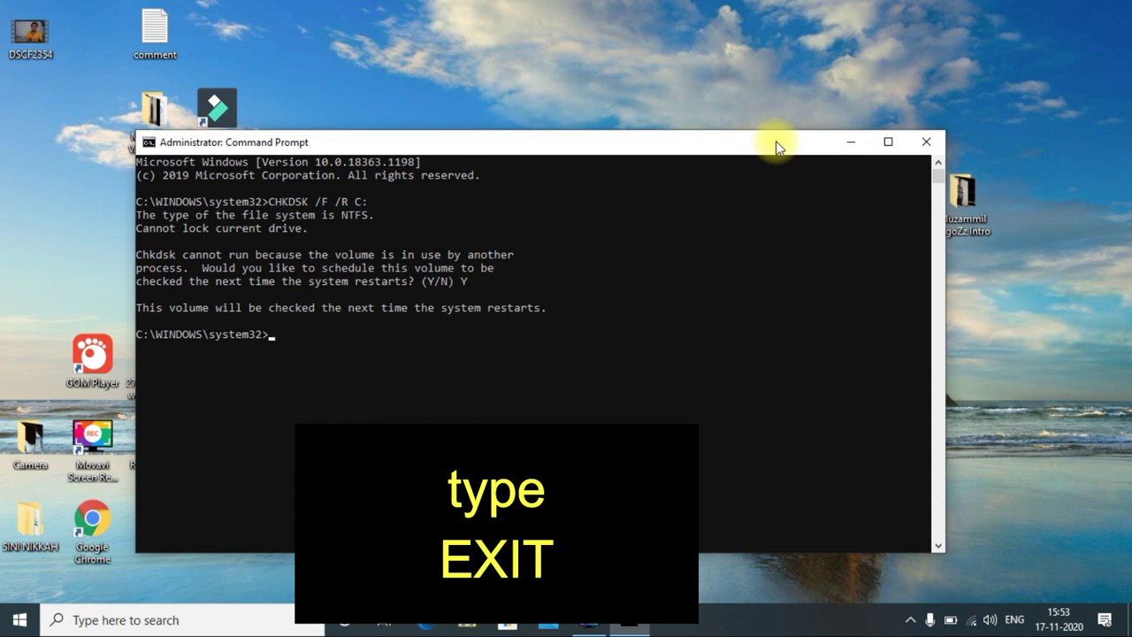
pyautogui.write('EXIT')
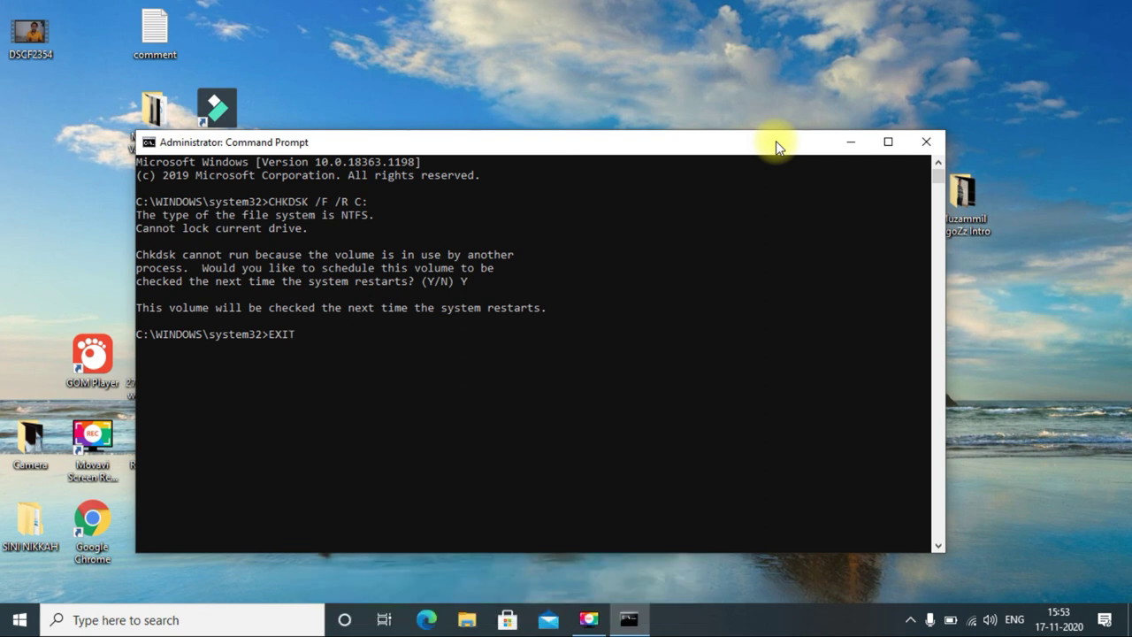
pyautogui.press('Return')
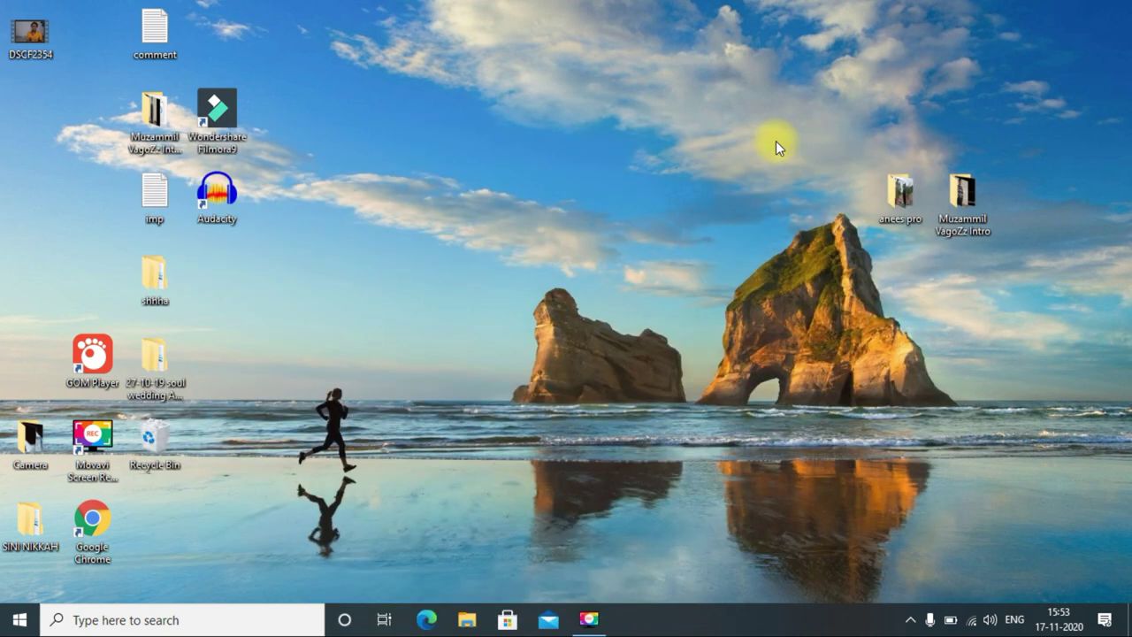